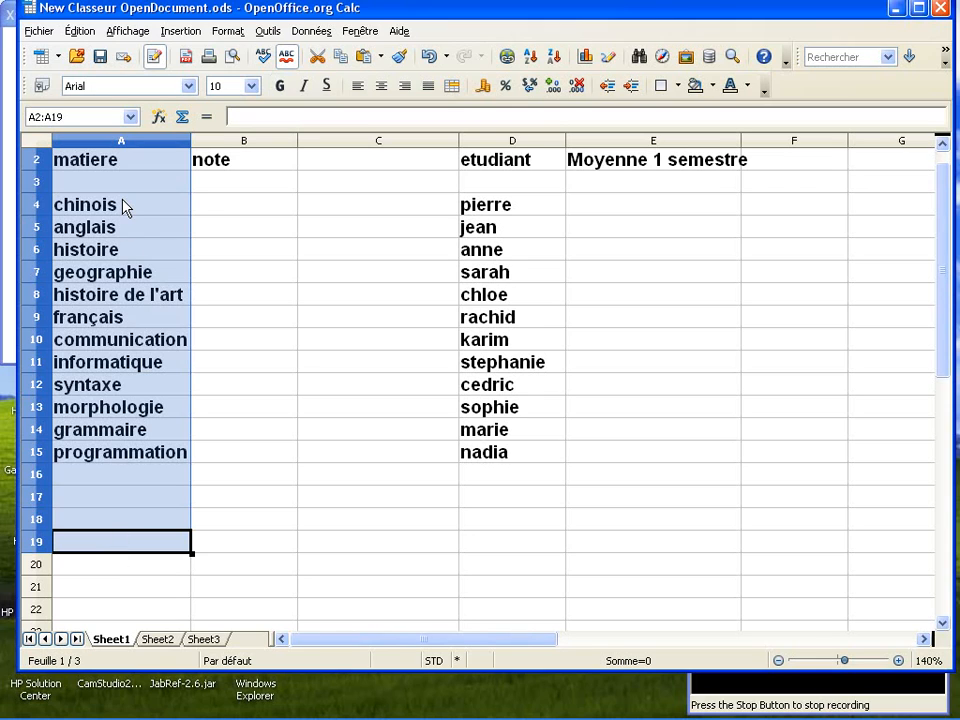
# Enter the grades 8, 6, 12, 15, 14, 18, 8, 7, 10, 12, 13 and 16 in cells B4 to B15 of the note column
pyautogui.click(214, 208)
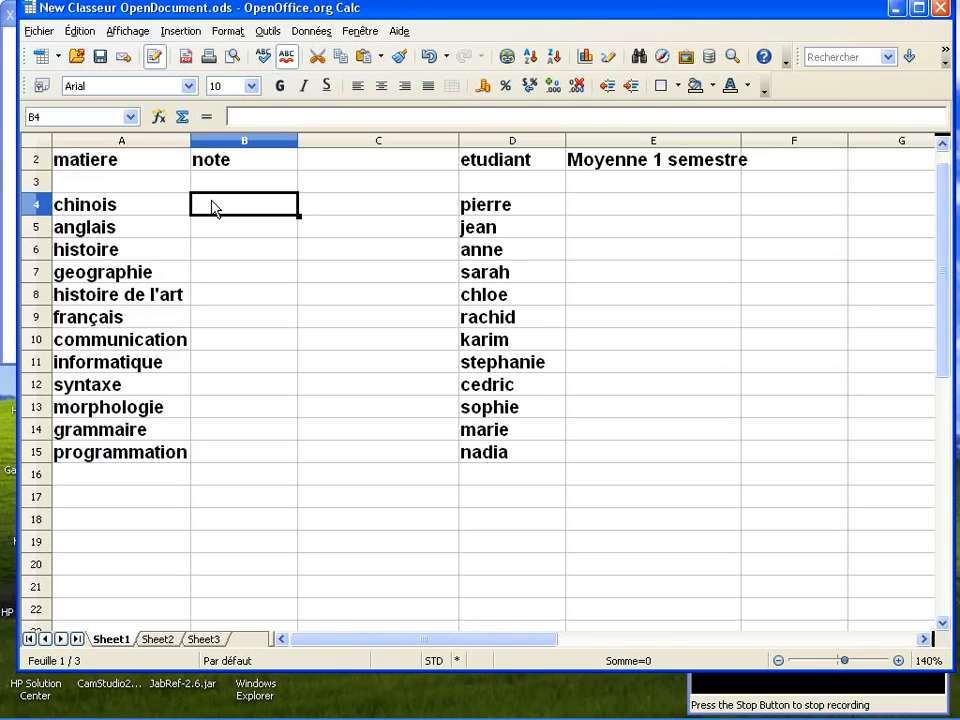
pyautogui.write('8')
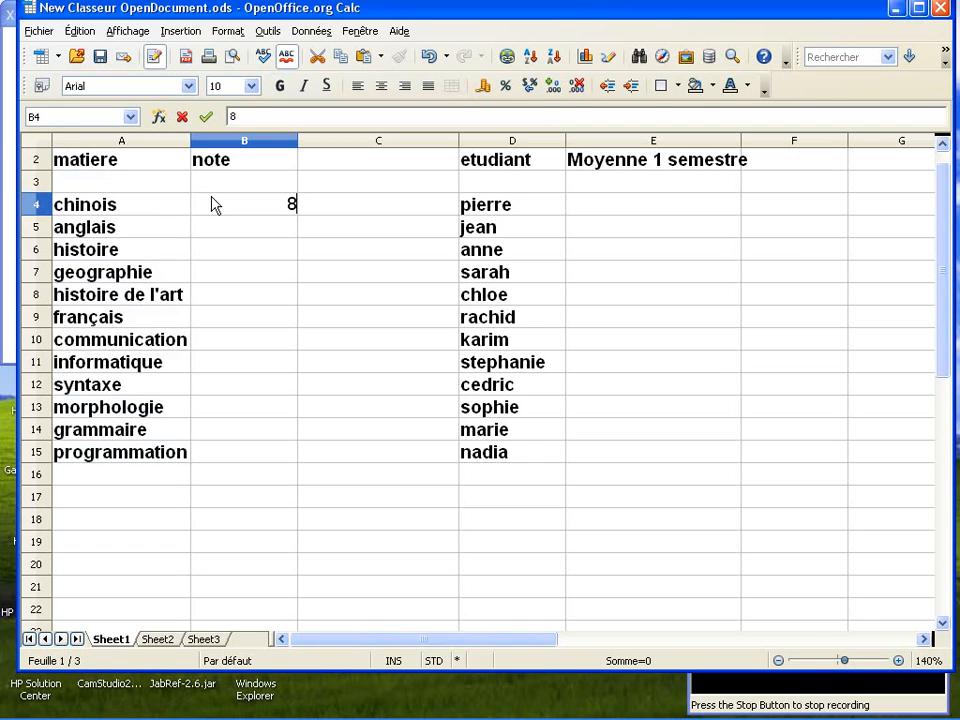
pyautogui.press('Return')
pyautogui.write('6')
pyautogui.press('Return')
pyautogui.write('12')
pyautogui.press('Return')
pyautogui.write('15')
pyautogui.press('Return')
pyautogui.write('14')
pyautogui.press('Return')
pyautogui.write('18')
pyautogui.press('Return')
pyautogui.write('8')
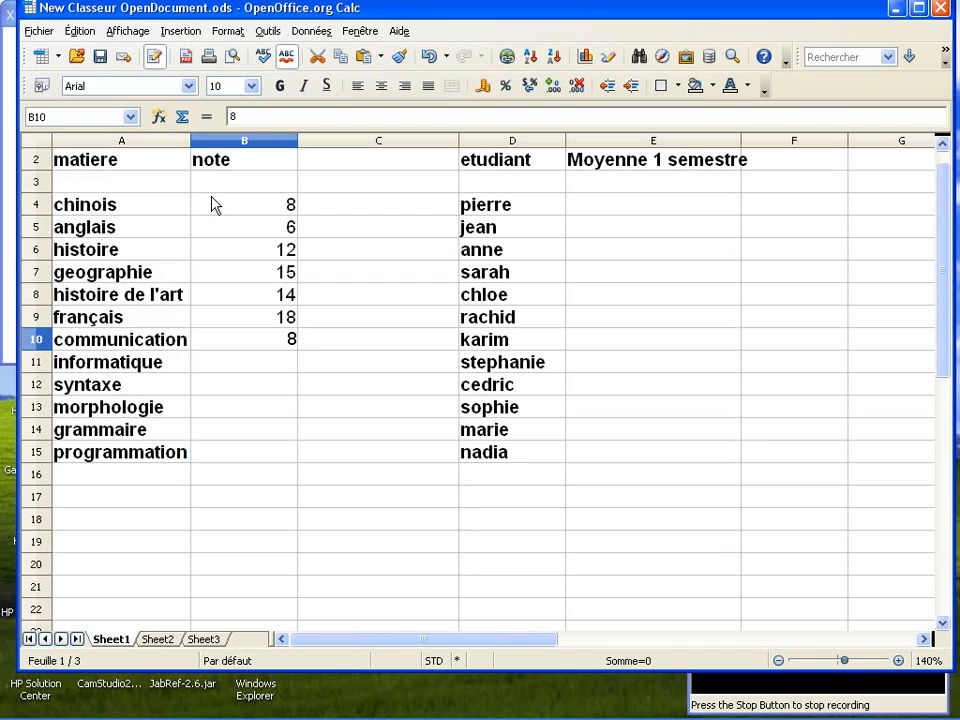
pyautogui.press('Return')
pyautogui.write('7')
pyautogui.press('Return')
pyautogui.write('10')
pyautogui.press('Return')
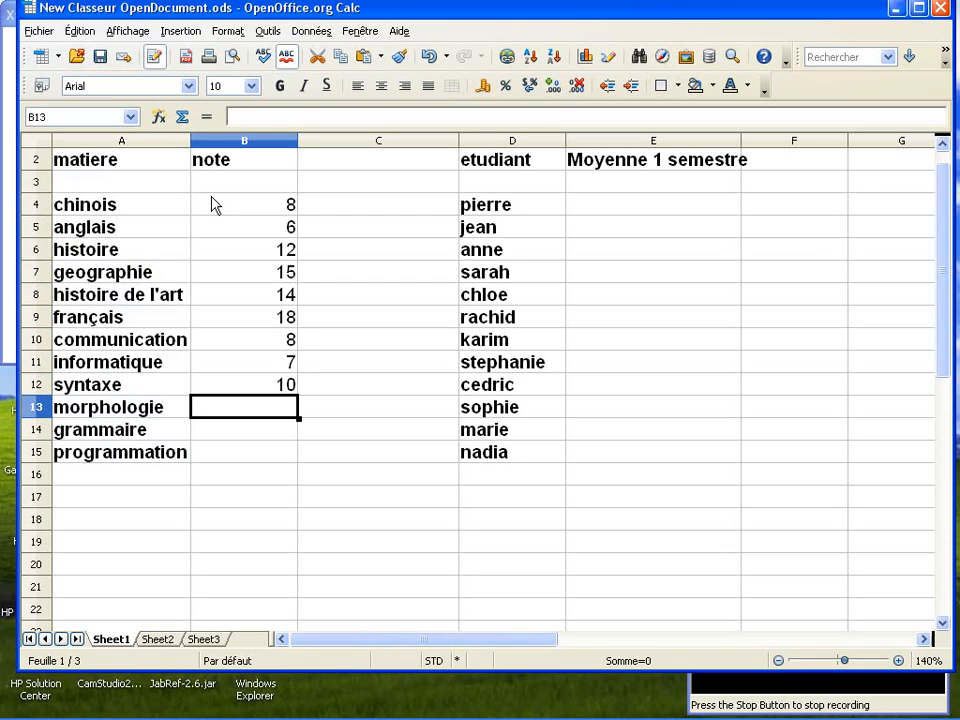
pyautogui.write('12')
pyautogui.press('Return')
pyautogui.write('13')
pyautogui.press('Return')
pyautogui.write('16')
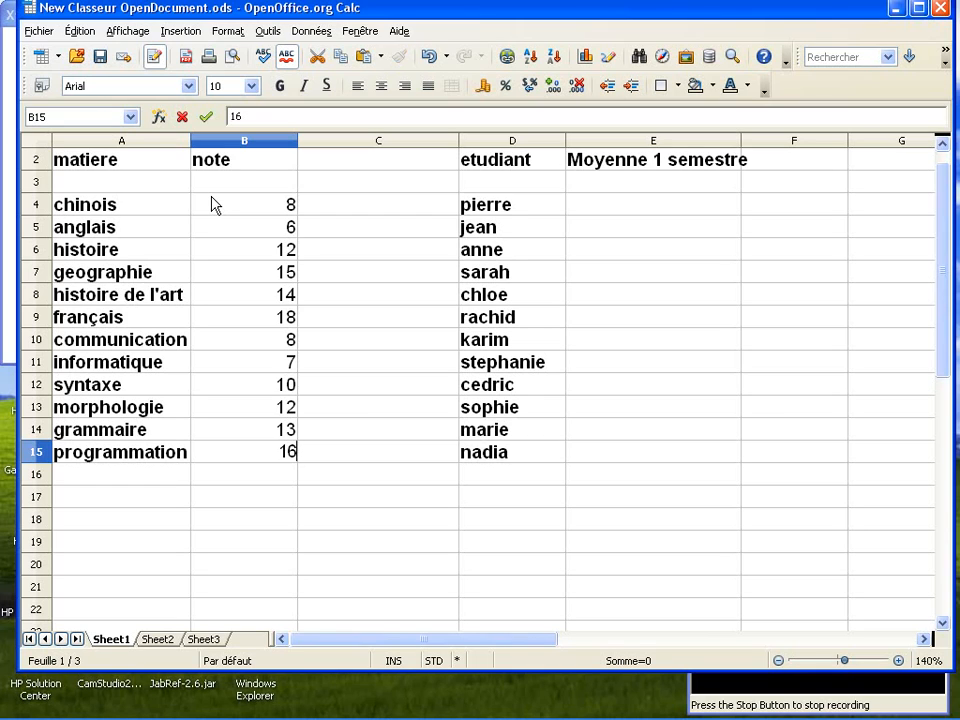
pyautogui.click(280, 206)
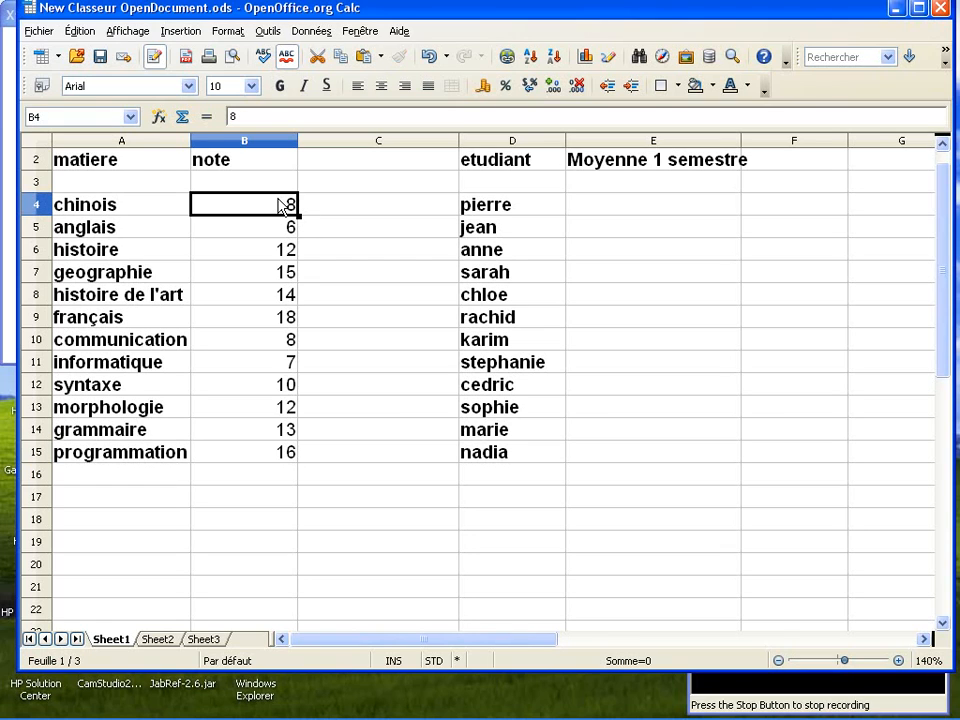
pyautogui.moveTo(280, 206); pyautogui.dragTo(281, 455)
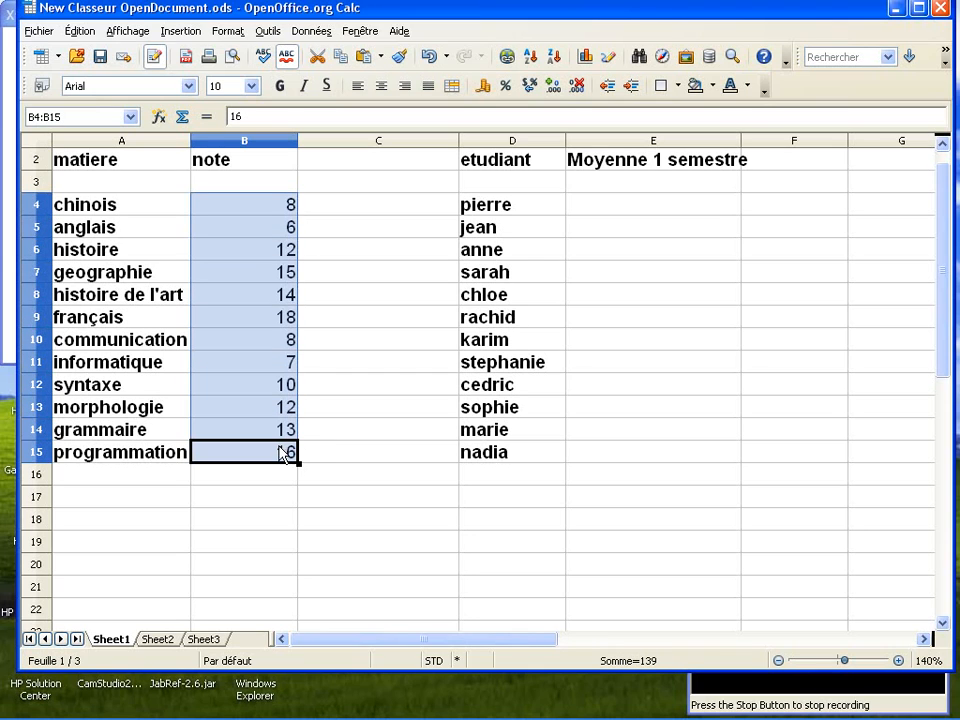
pyautogui.click(265, 215)
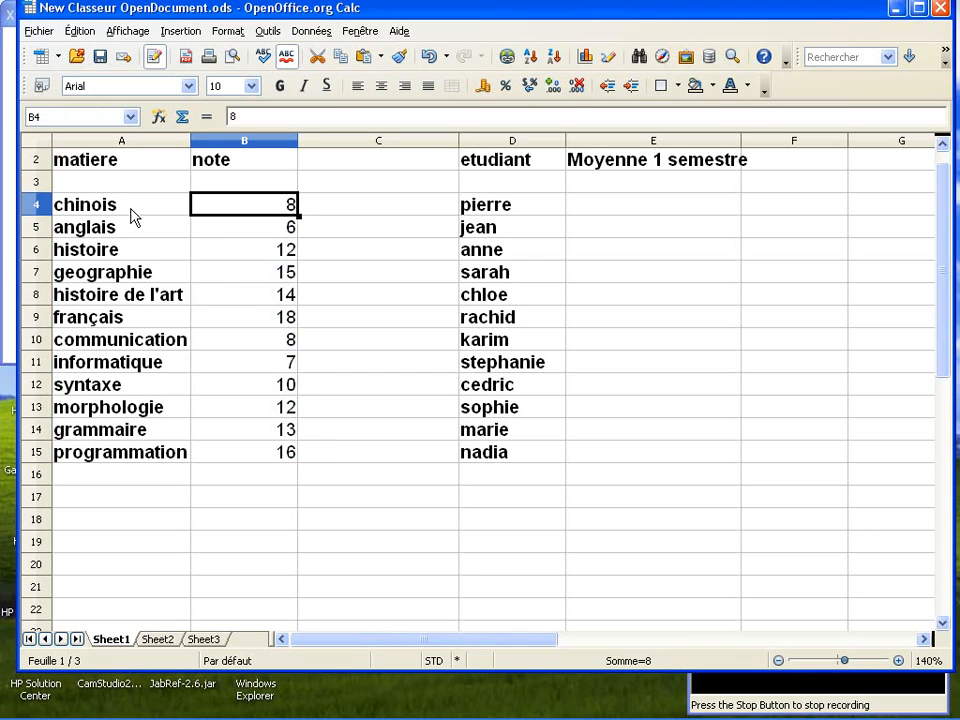
pyautogui.moveTo(118, 204); pyautogui.dragTo(129, 454)
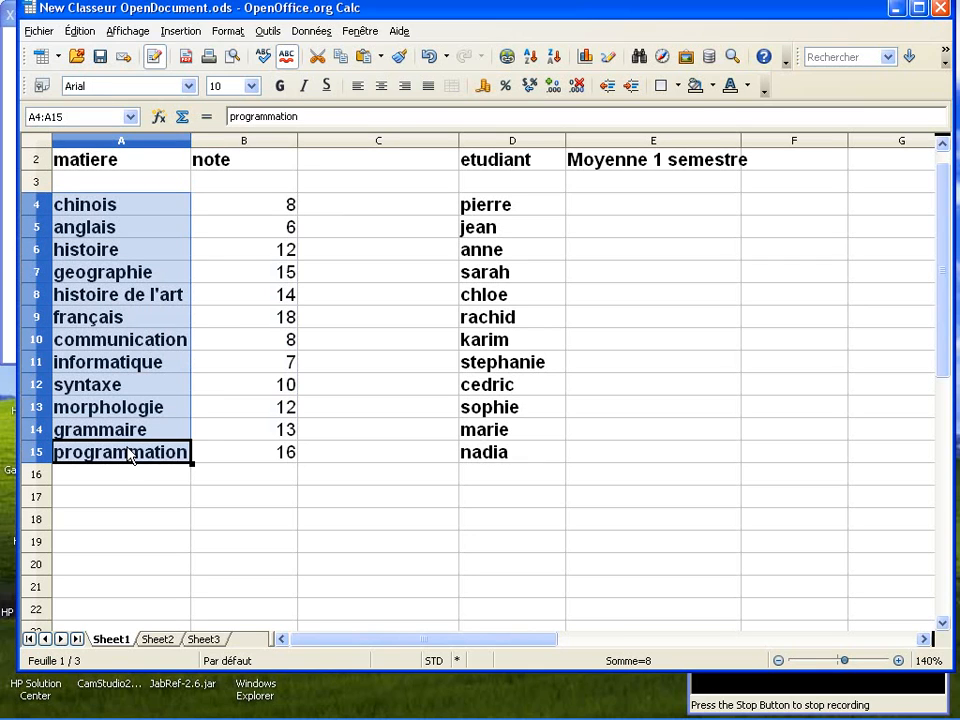
# Start conditional formatting on the grades in B4:B15, with condition 1 set to values less than (inférieure à) 10
pyautogui.moveTo(253, 213); pyautogui.dragTo(258, 455)
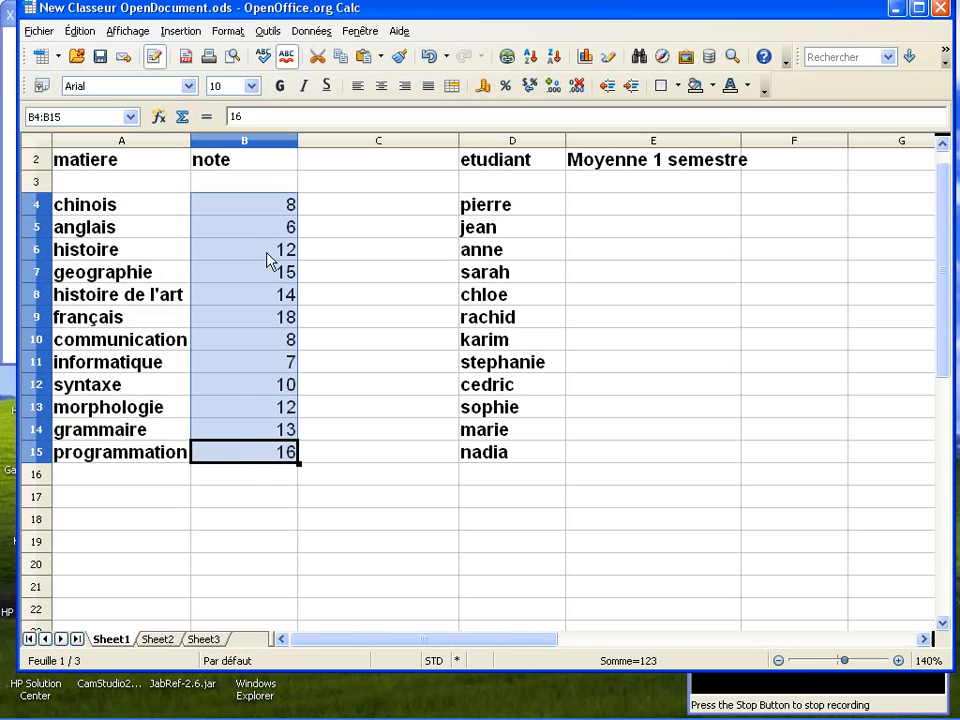
pyautogui.click(228, 31)
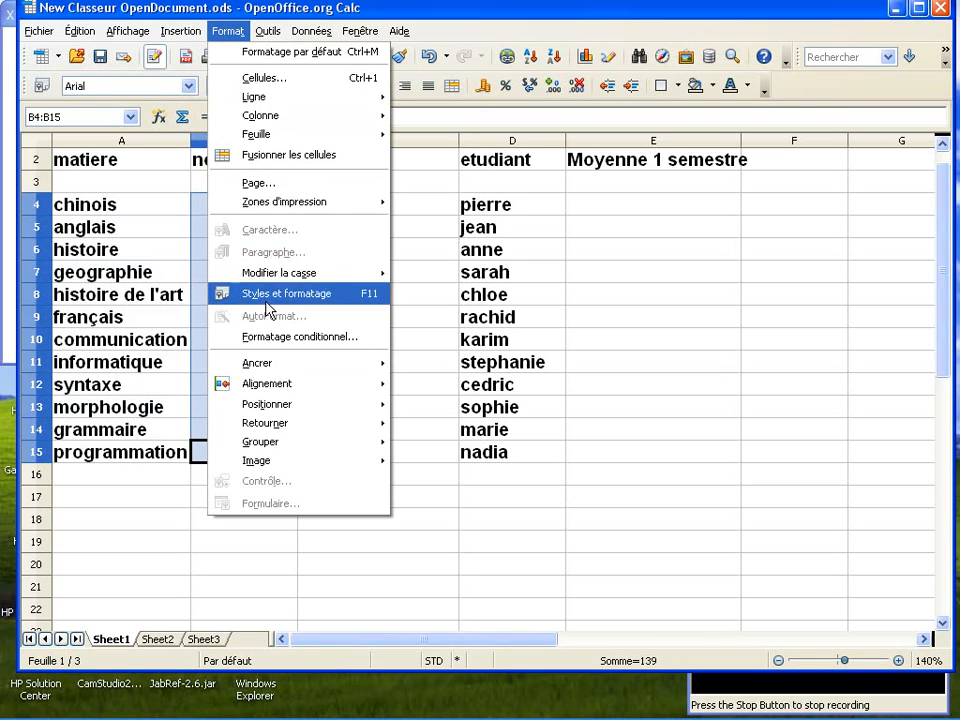
pyautogui.click(268, 337)
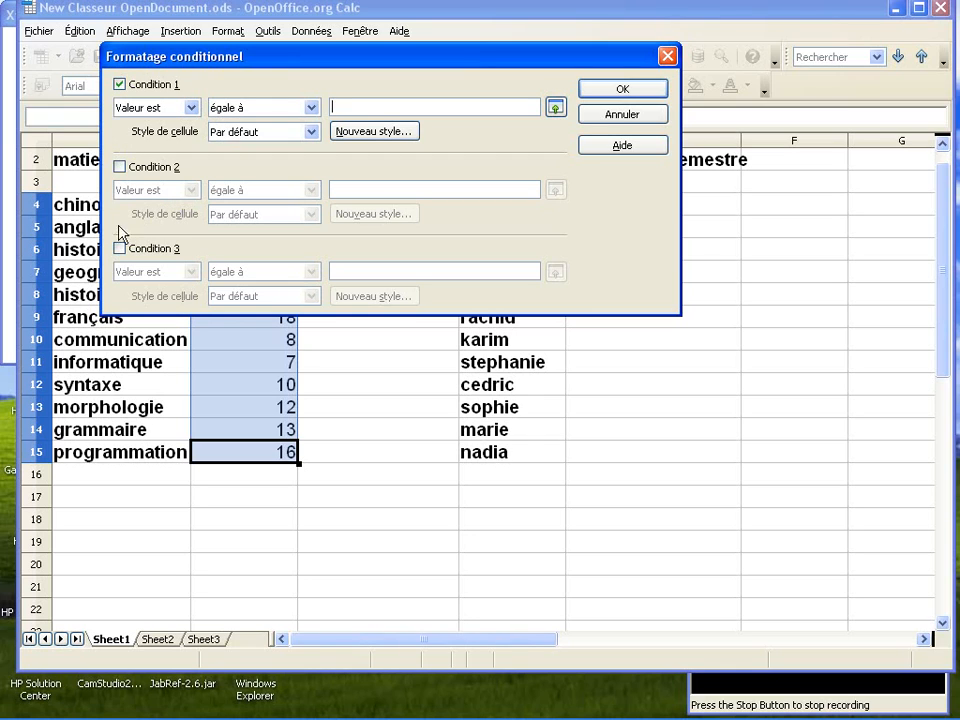
pyautogui.click(311, 108)
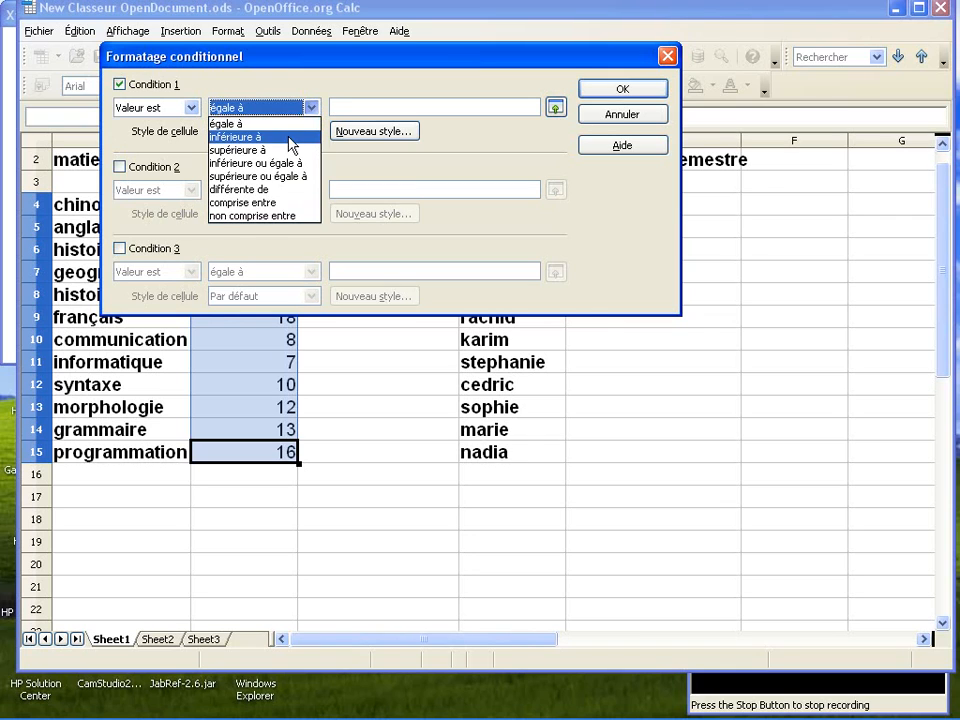
pyautogui.click(285, 137)
pyautogui.click(333, 108)
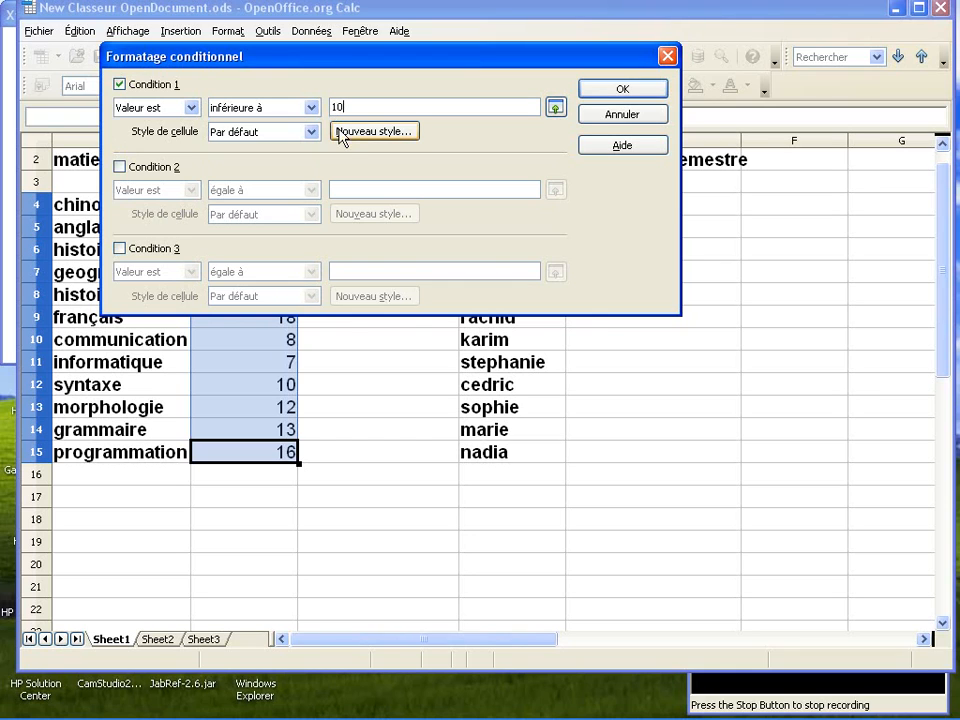
# Create a new cell style for condition 1 with the font style set to bold (Gras)
pyautogui.click(312, 131)
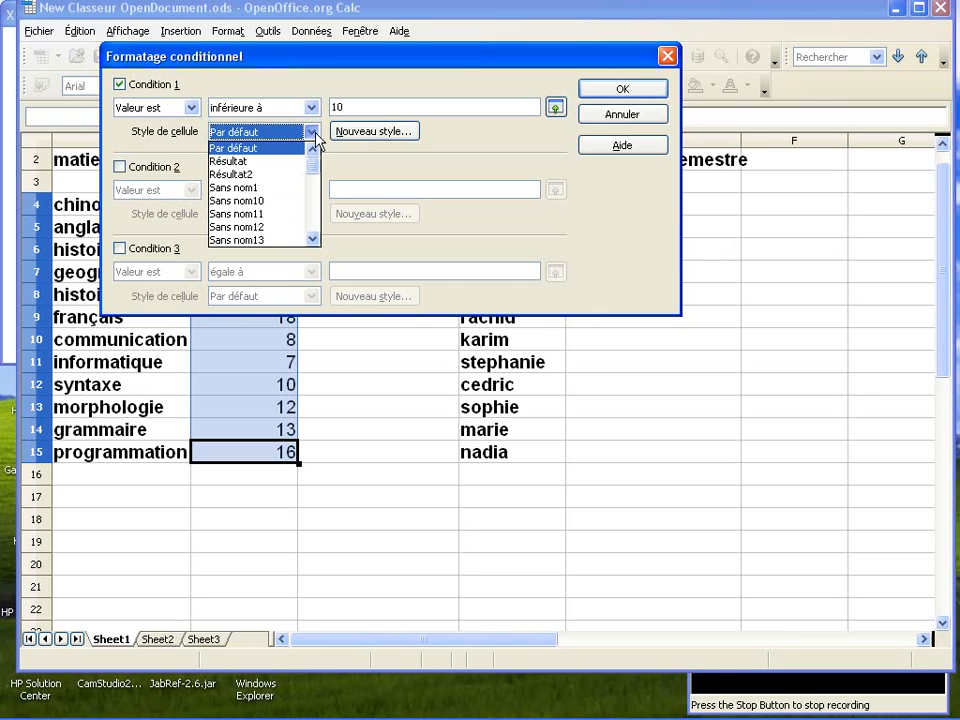
pyautogui.click(313, 133)
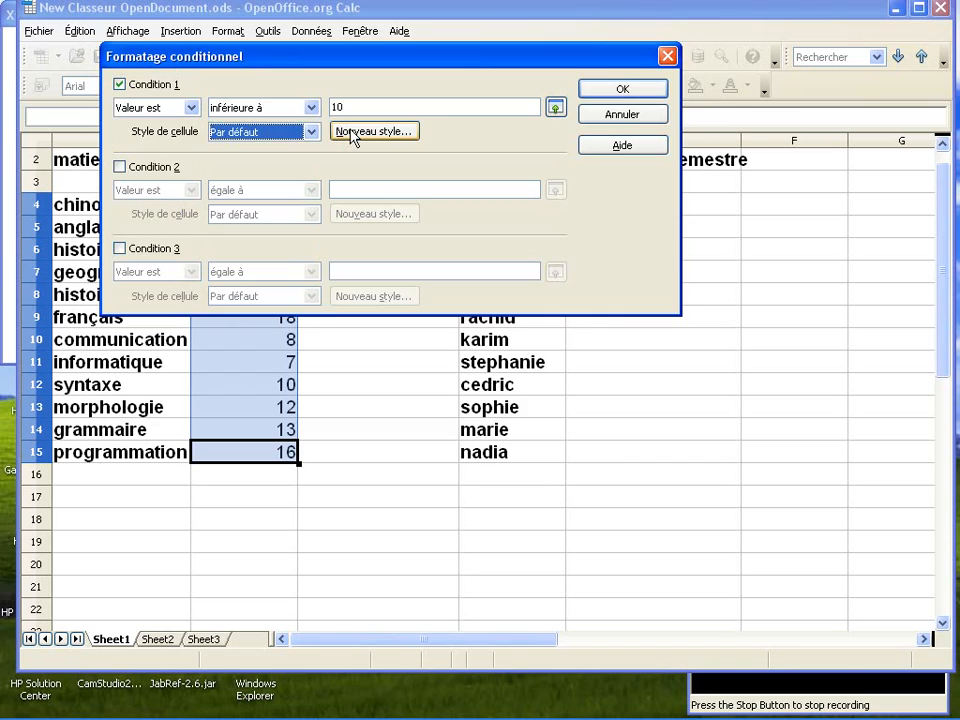
pyautogui.click(352, 132)
pyautogui.click(248, 159)
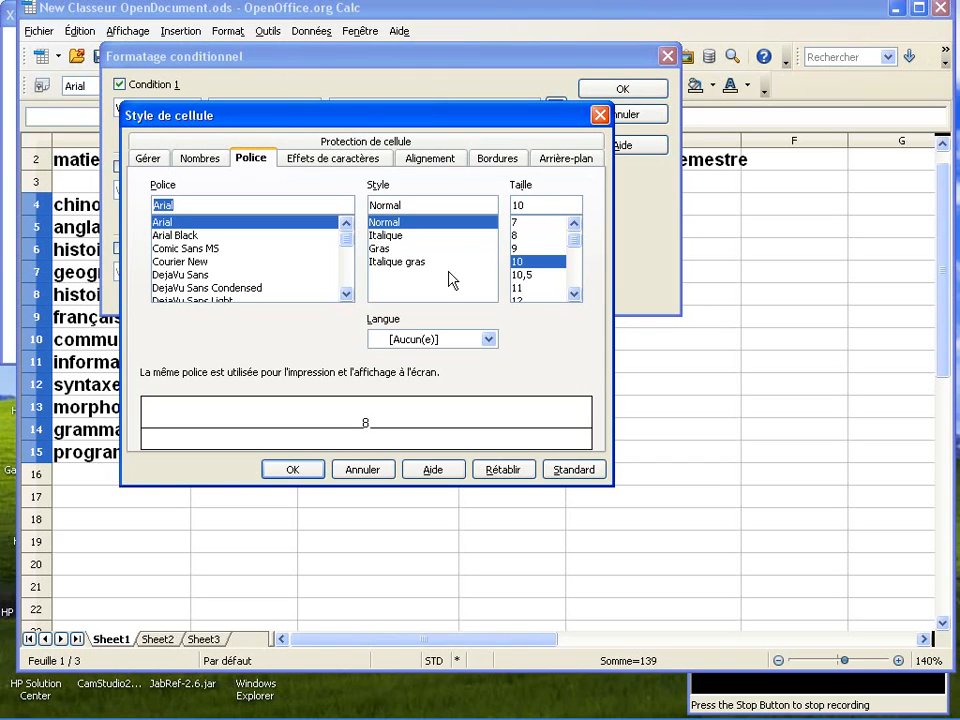
pyautogui.click(414, 249)
# Set the new style's font colour to light red (Rouge clair) and apply the conditional formatting to the grades
pyautogui.click(360, 159)
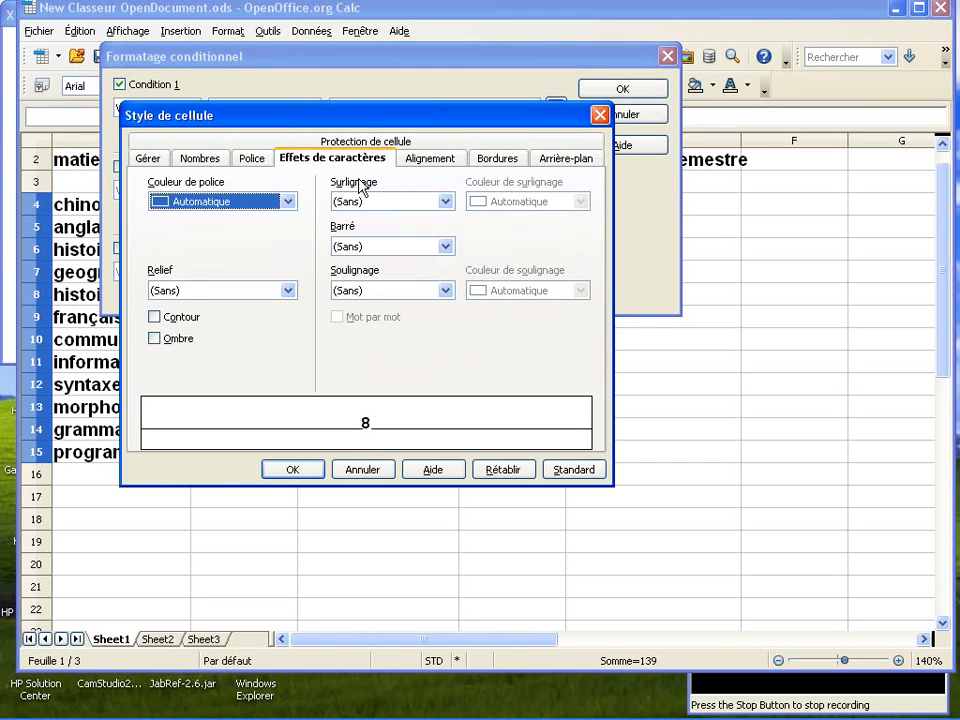
pyautogui.click(288, 202)
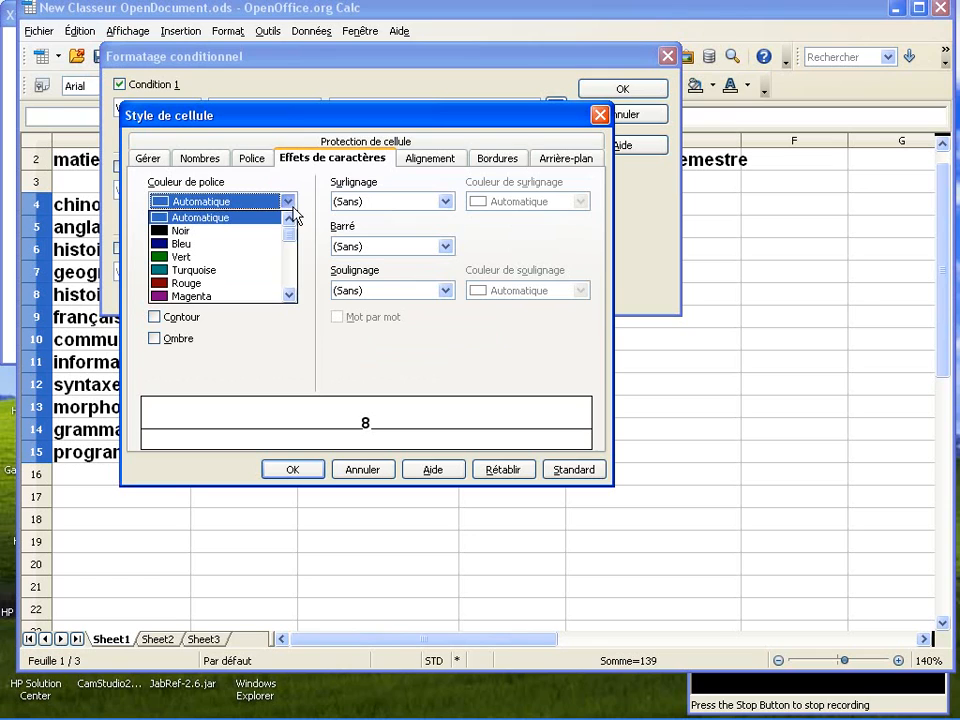
pyautogui.click(258, 270)
pyautogui.click(287, 202)
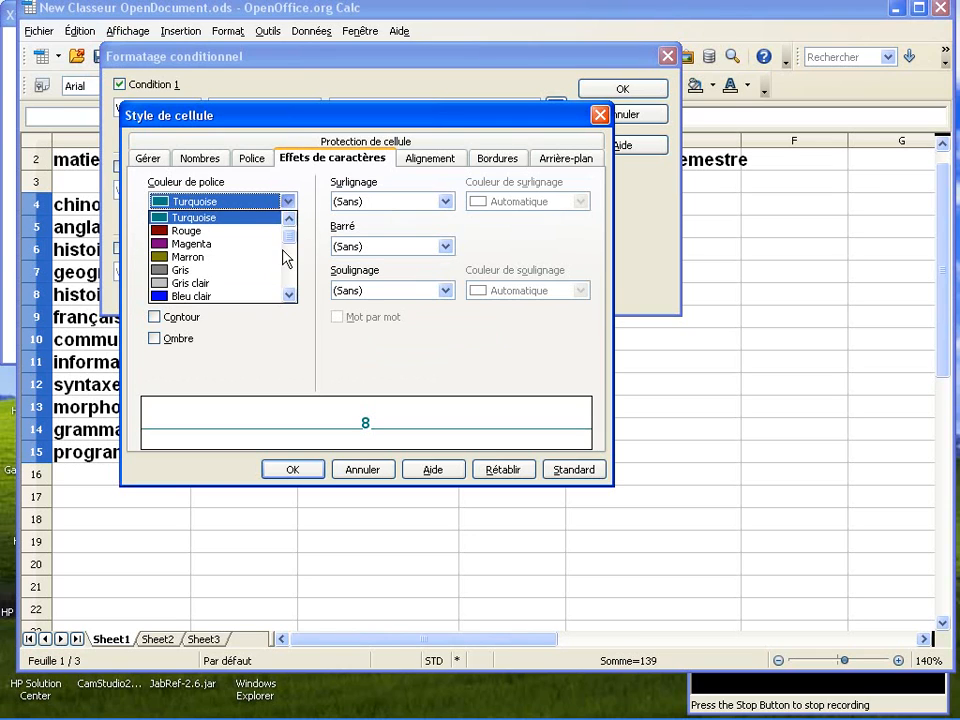
pyautogui.scroll(-2, 287, 258)
pyautogui.click(251, 259)
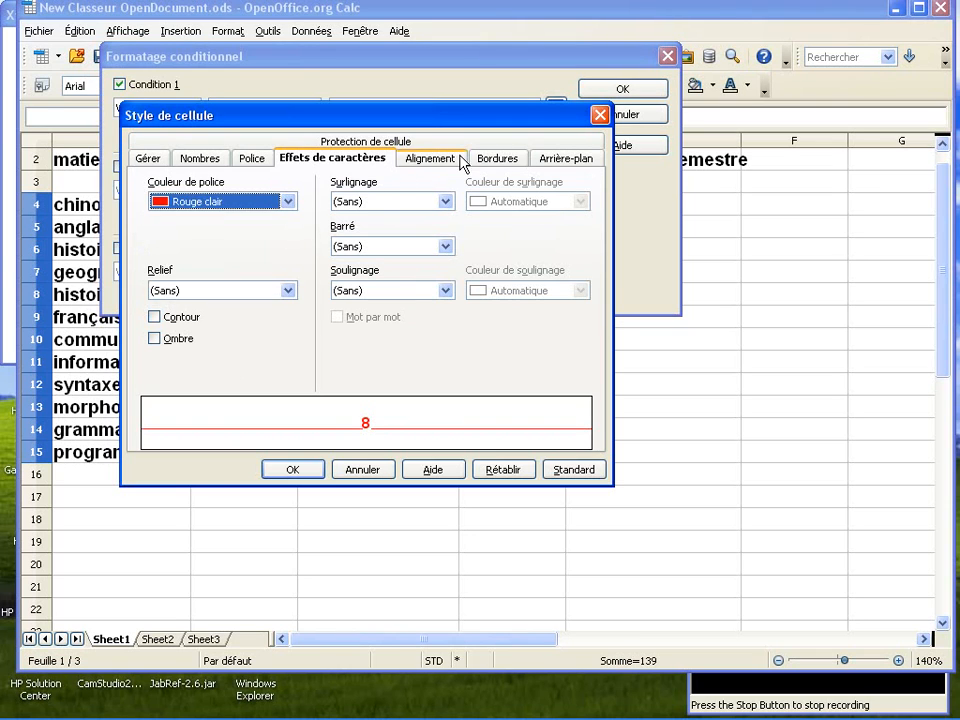
pyautogui.click(305, 474)
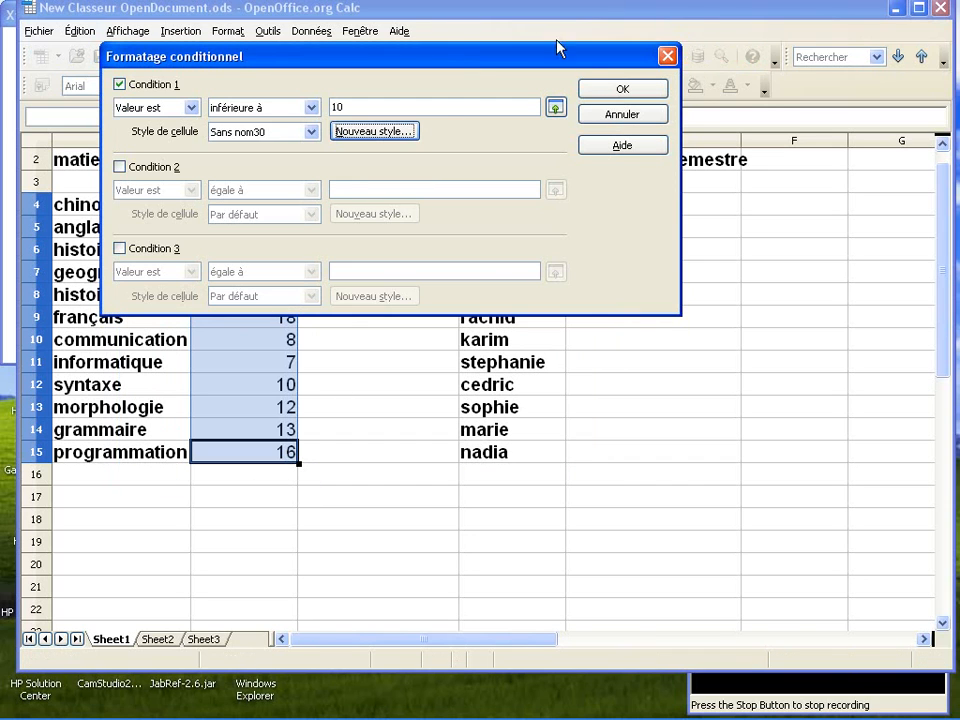
pyautogui.click(622, 89)
pyautogui.click(375, 231)
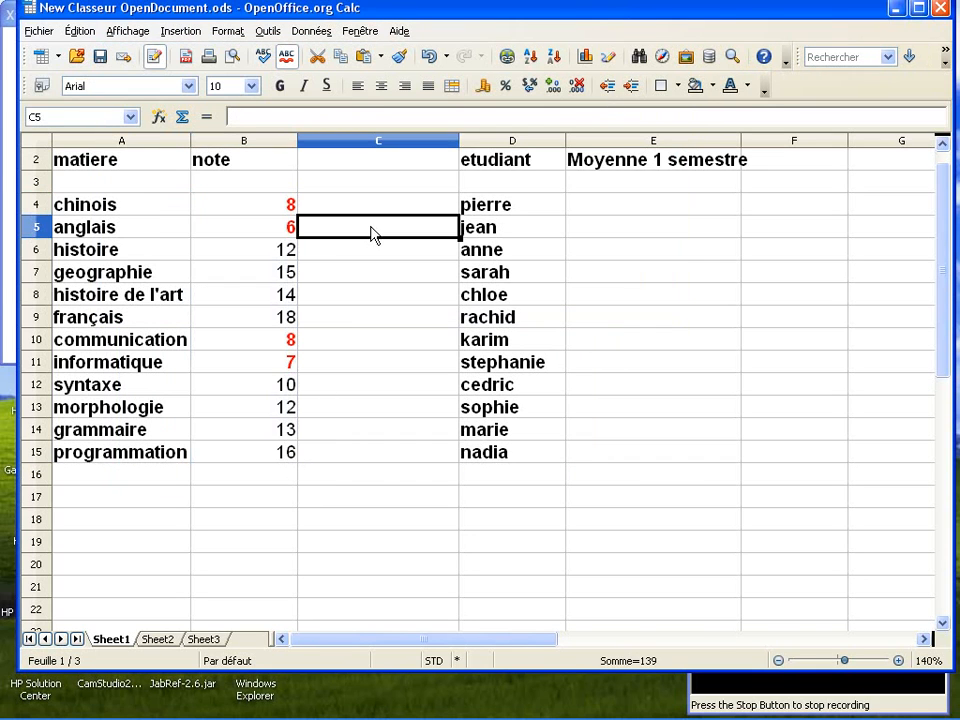
pyautogui.click(37, 205)
pyautogui.click(36, 228)
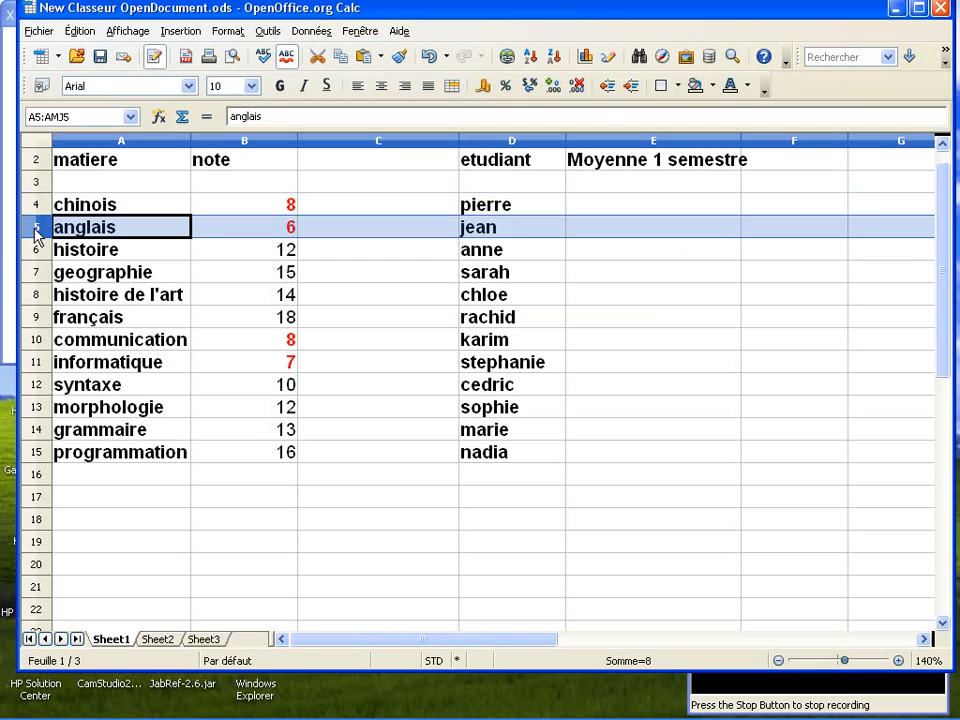
pyautogui.click(36, 341)
pyautogui.click(37, 363)
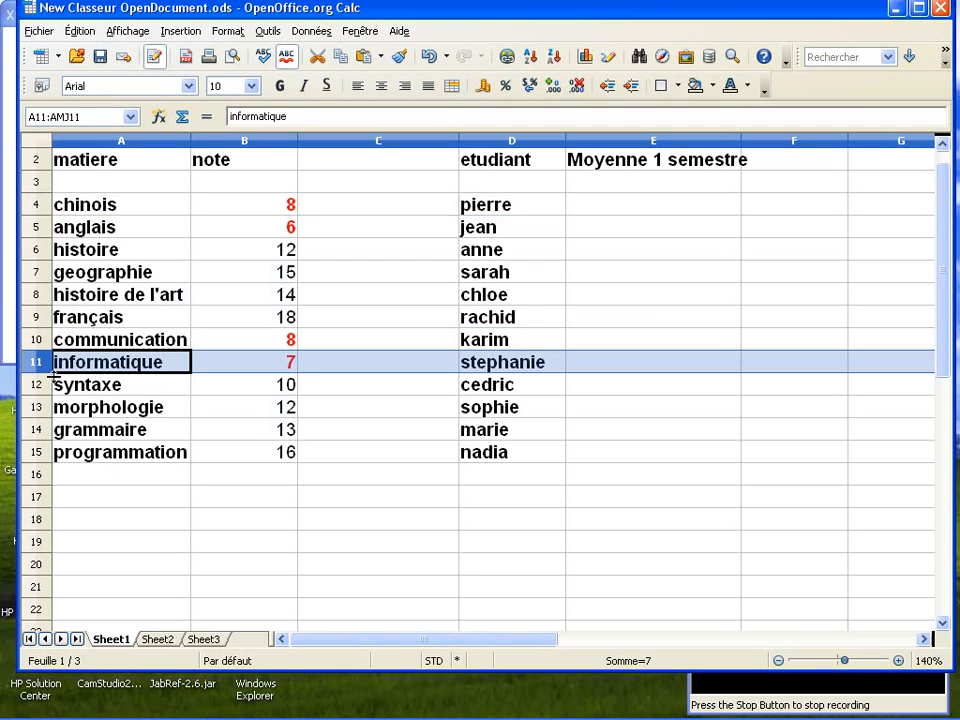
# Add a second condition to the conditional formatting of B4:B15 for values greater than (supérieure à) 16
pyautogui.click(257, 210)
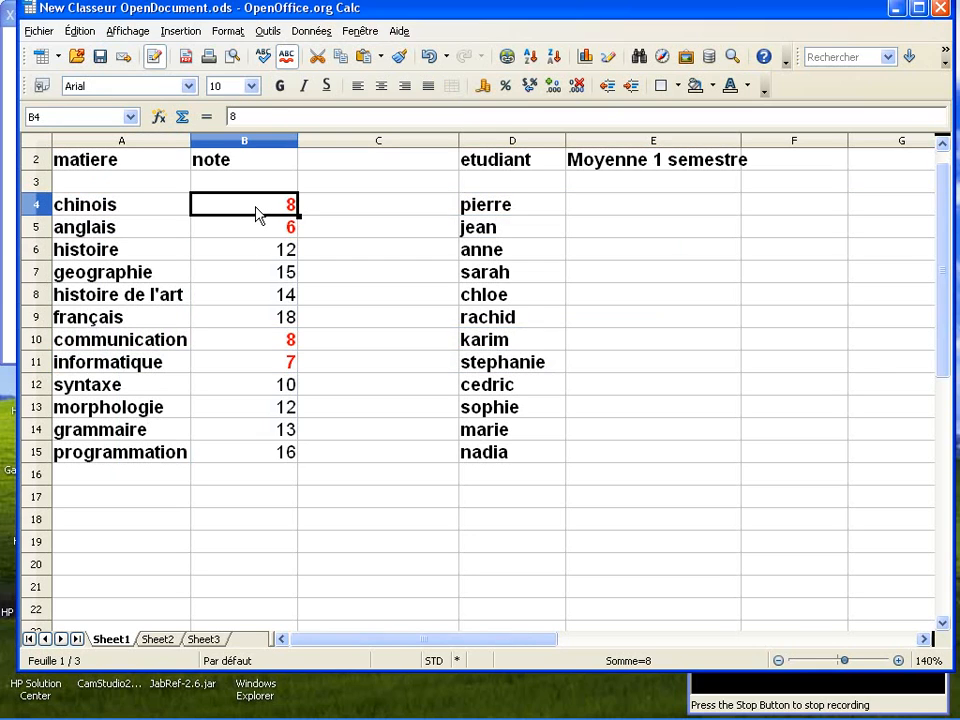
pyautogui.moveTo(257, 210); pyautogui.dragTo(249, 452)
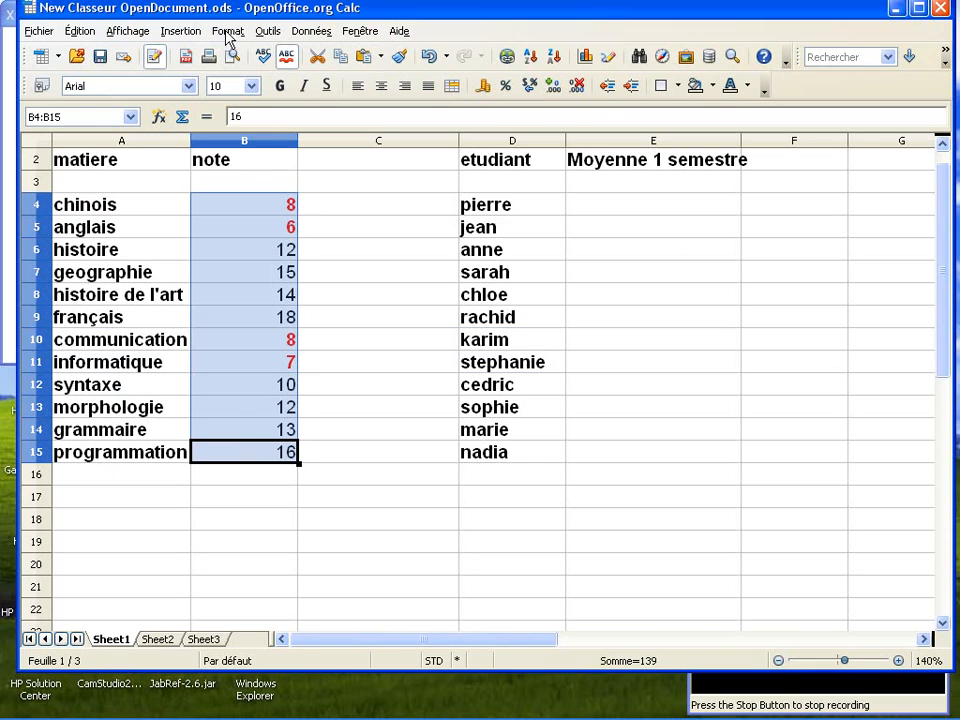
pyautogui.click(228, 31)
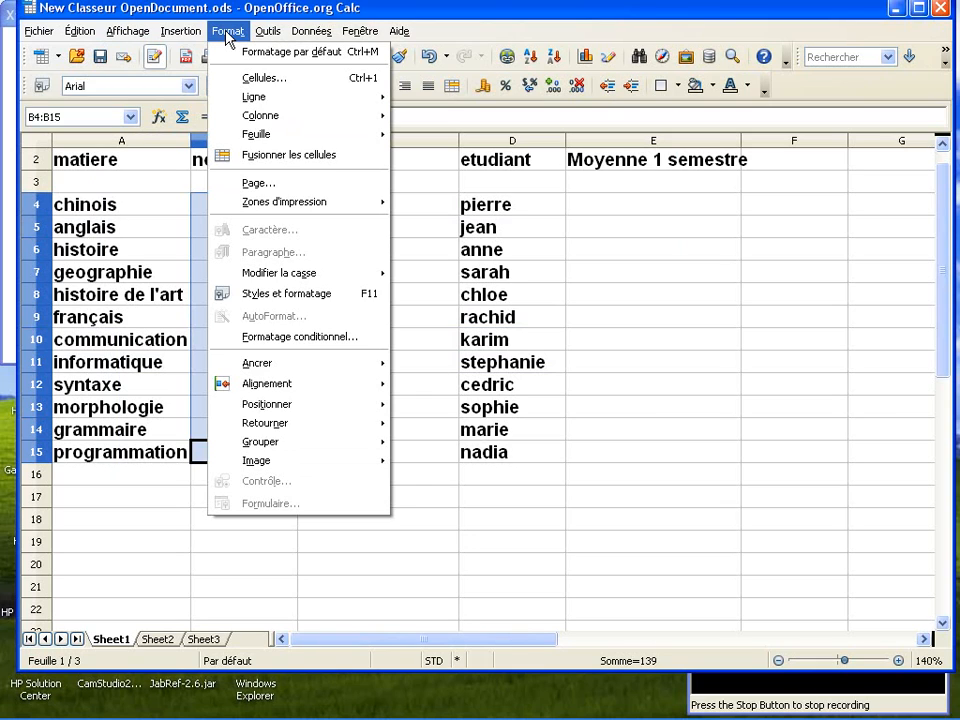
pyautogui.click(242, 337)
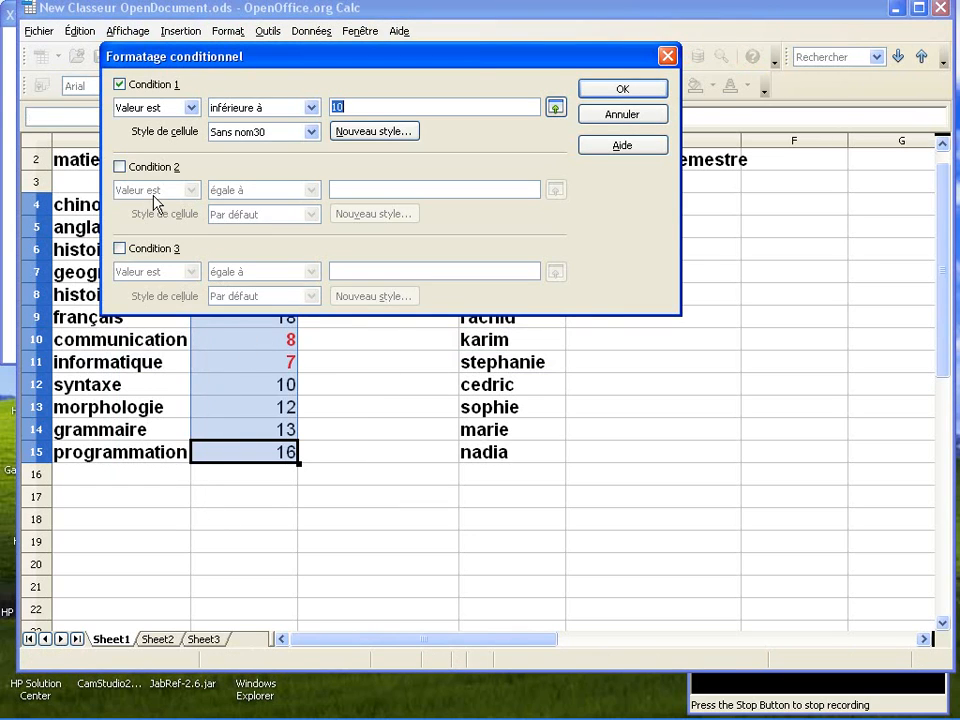
pyautogui.click(120, 167)
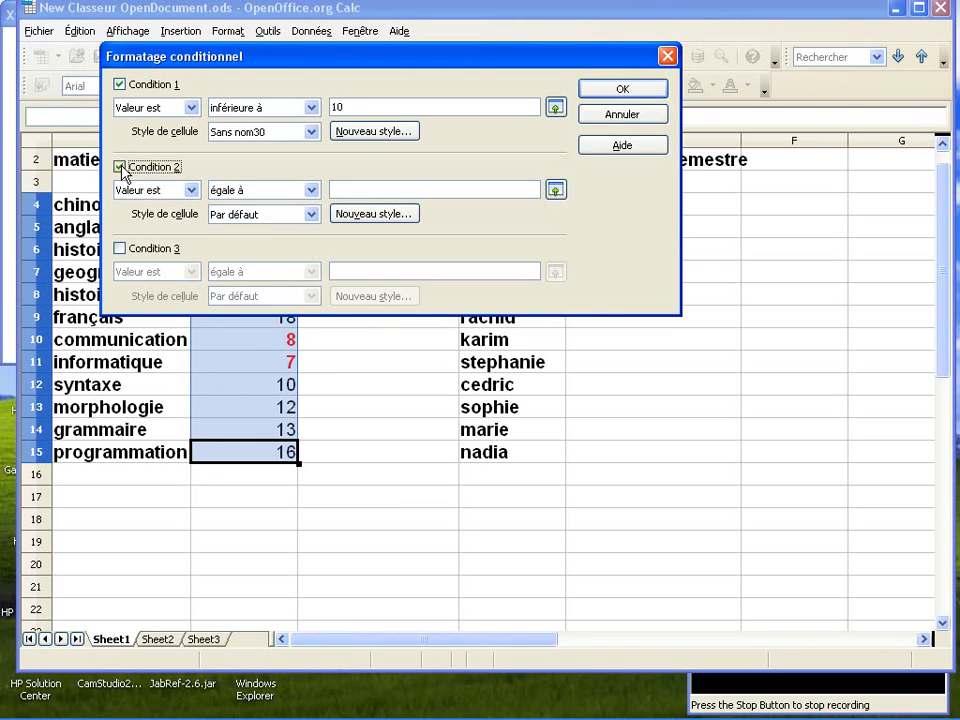
pyautogui.click(313, 193)
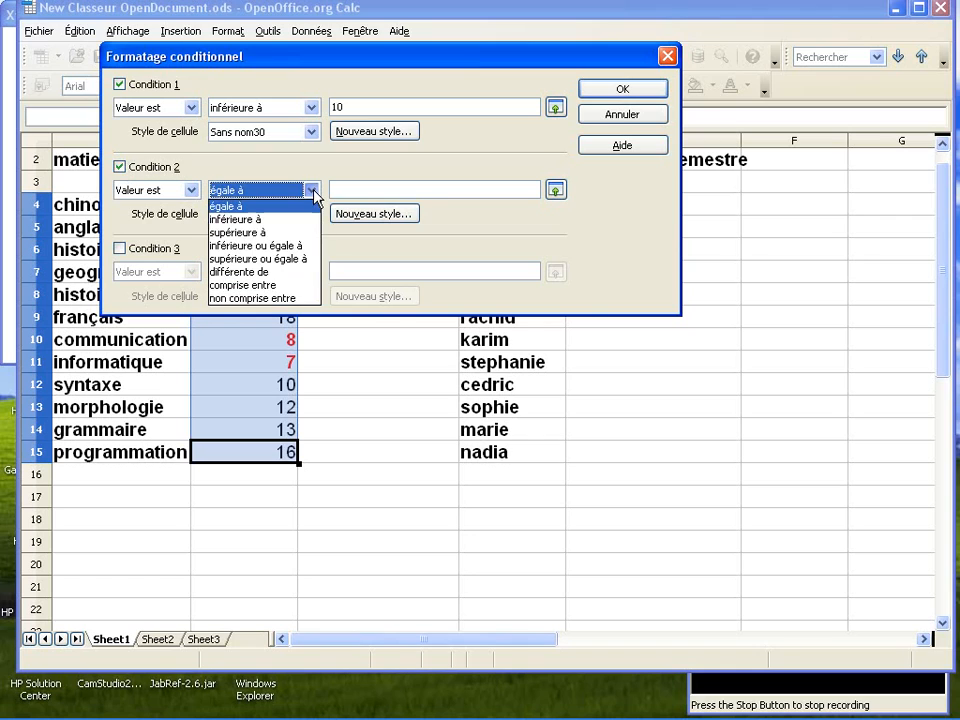
pyautogui.click(296, 232)
pyautogui.click(352, 191)
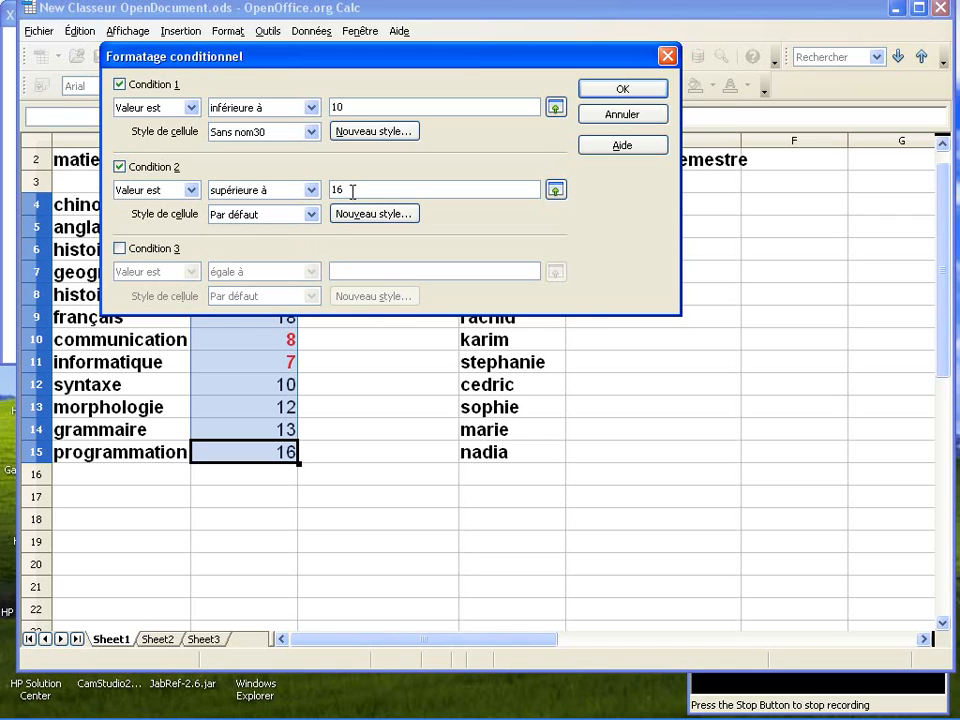
# Create a new cell style for condition 2 with the font style set to bold (Gras)
pyautogui.click(362, 214)
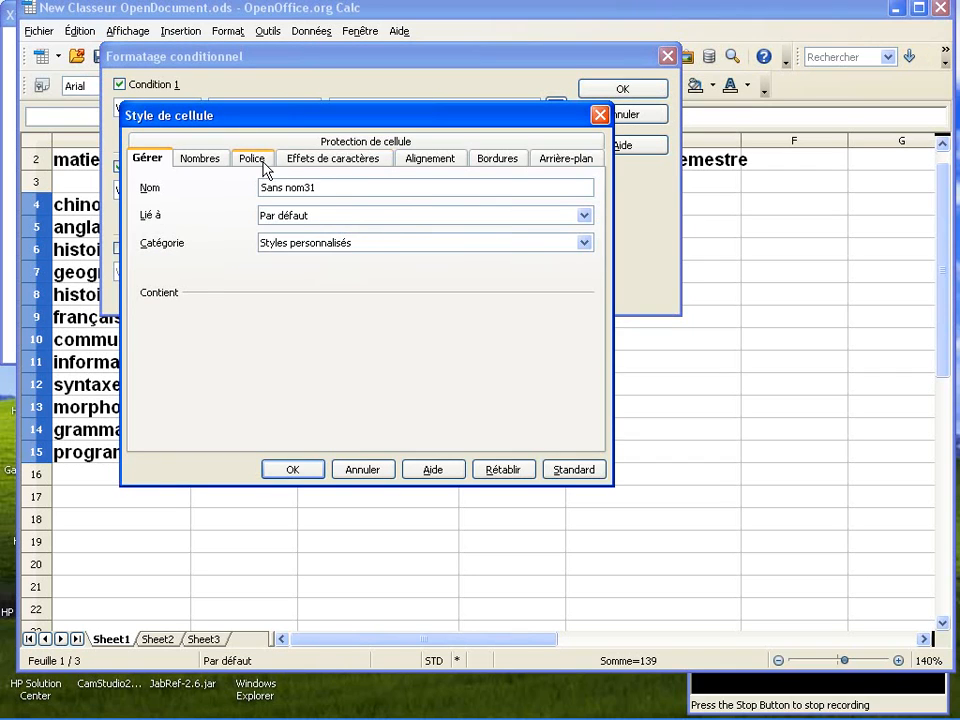
pyautogui.click(265, 170)
pyautogui.click(378, 248)
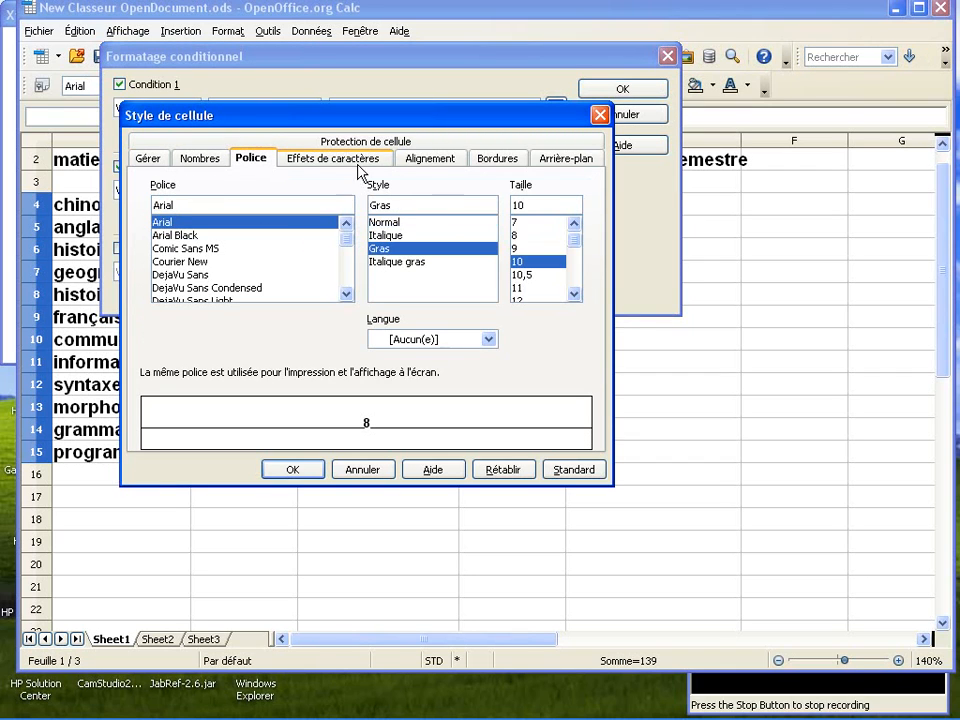
# Set the condition 2 style's font colour to light green (Vert clair) and apply the conditional formatting to the grades
pyautogui.click(358, 163)
pyautogui.click(288, 201)
pyautogui.scroll(-2, 285, 268)
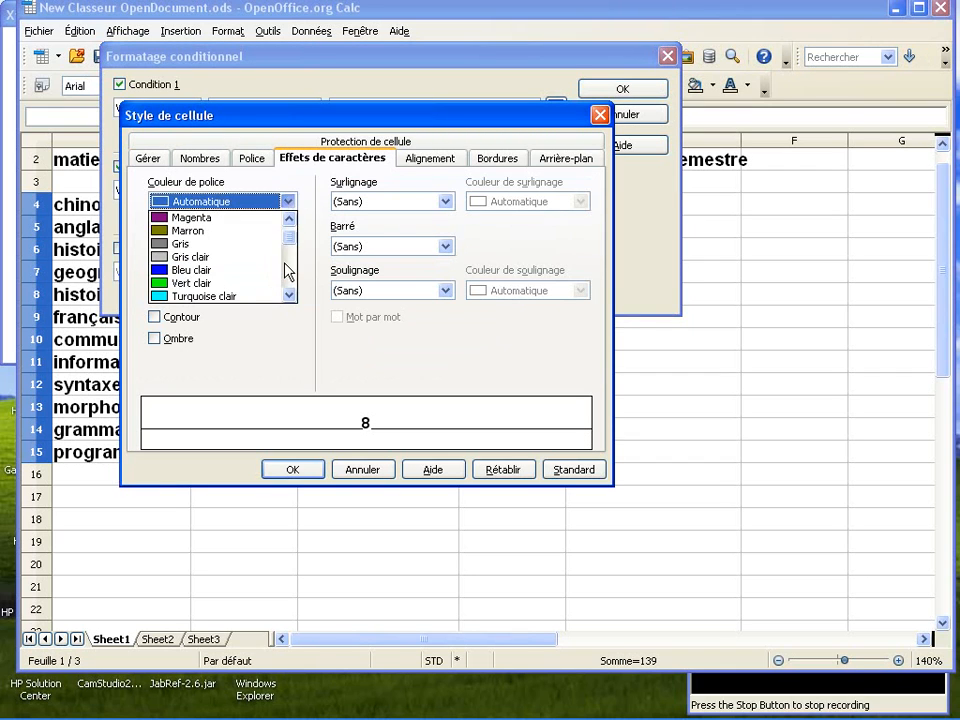
pyautogui.click(232, 283)
pyautogui.click(290, 468)
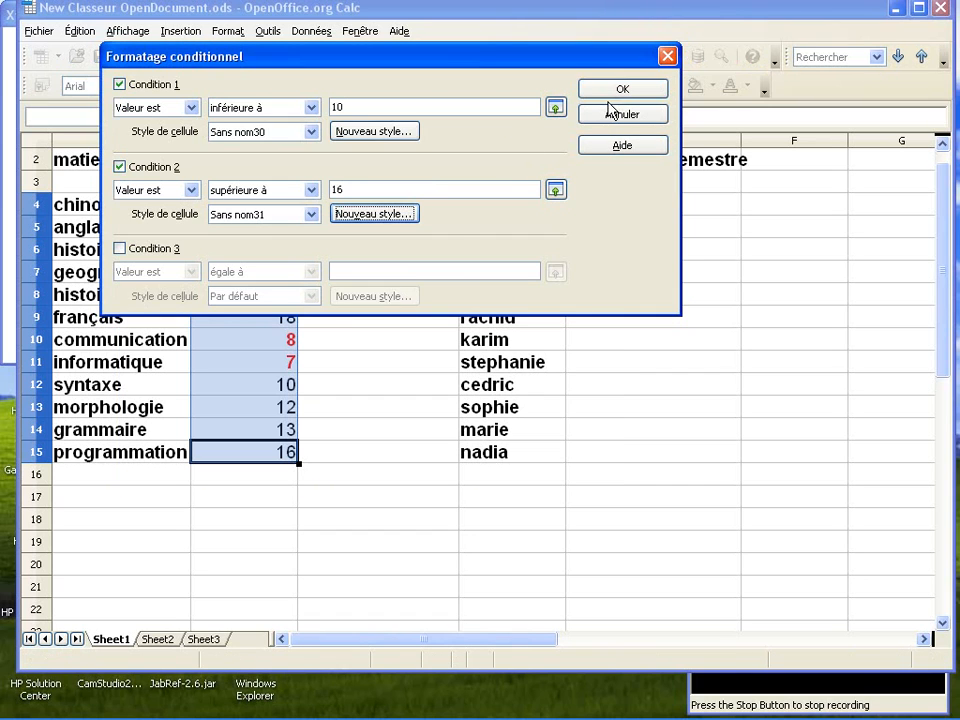
pyautogui.click(611, 92)
pyautogui.click(364, 276)
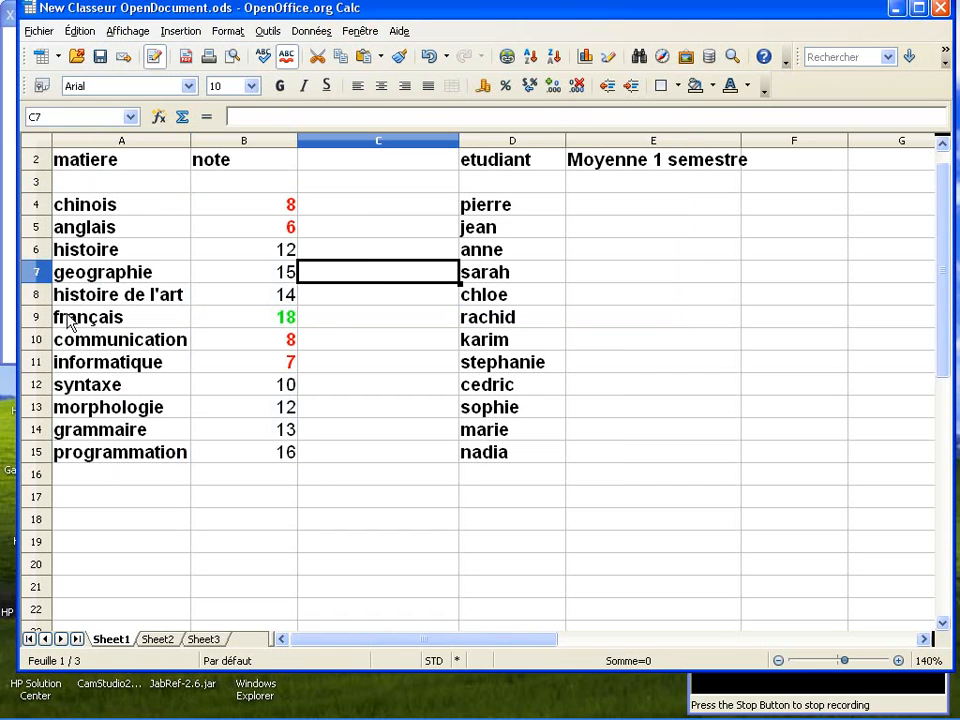
pyautogui.click(35, 317)
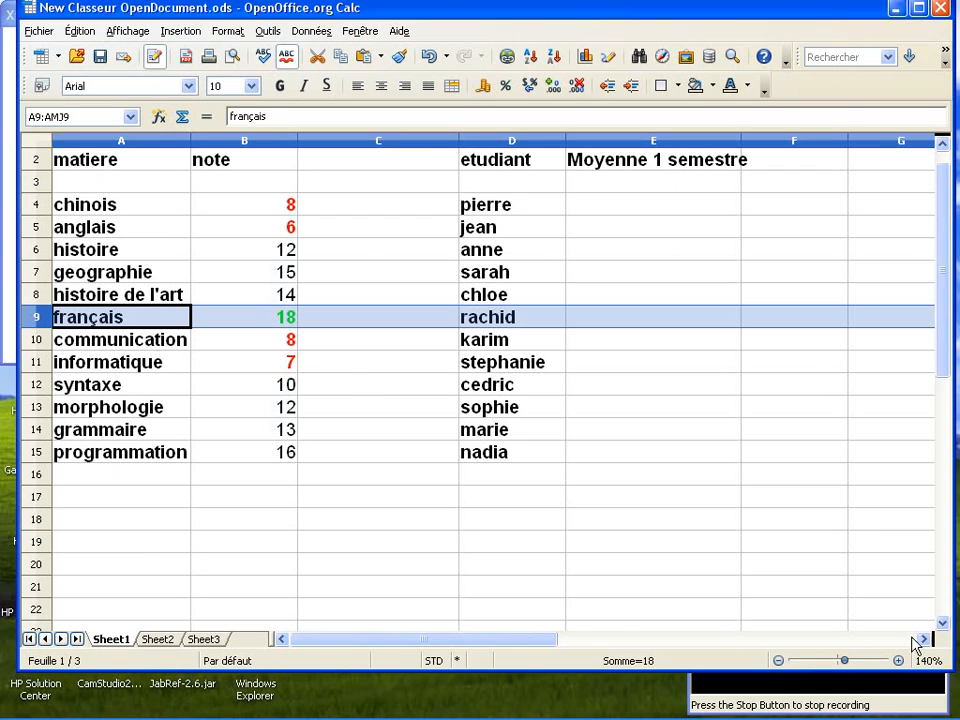
# Enter the first-semester averages 15, 12, 2, 6, 8 and 10 in cells E4 to E9
pyautogui.click(923, 639)
pyautogui.click(923, 639)
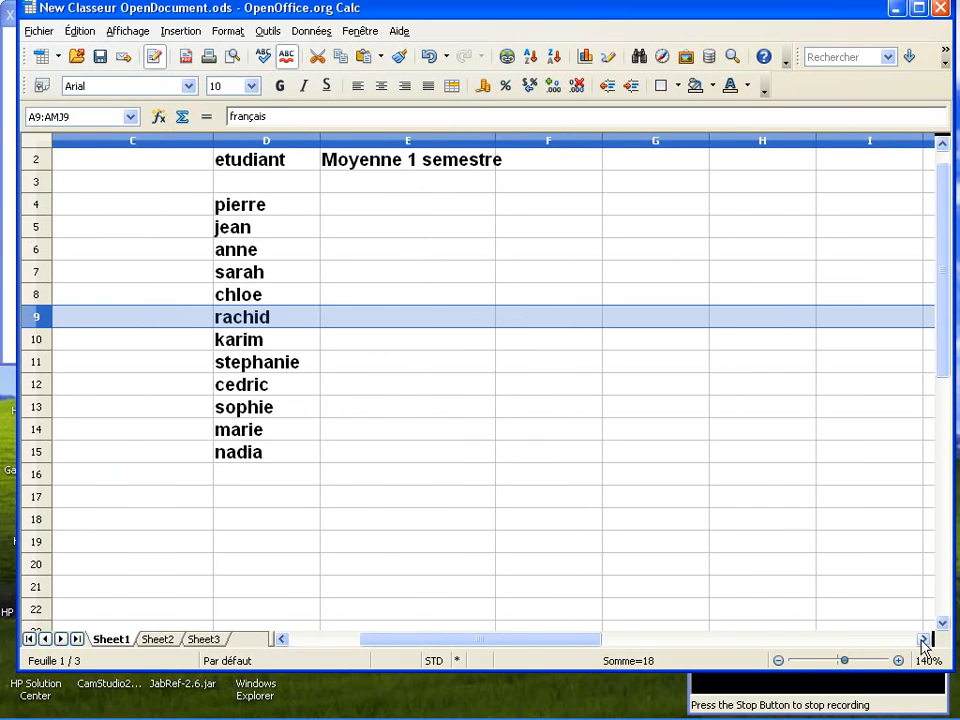
pyautogui.click(277, 207)
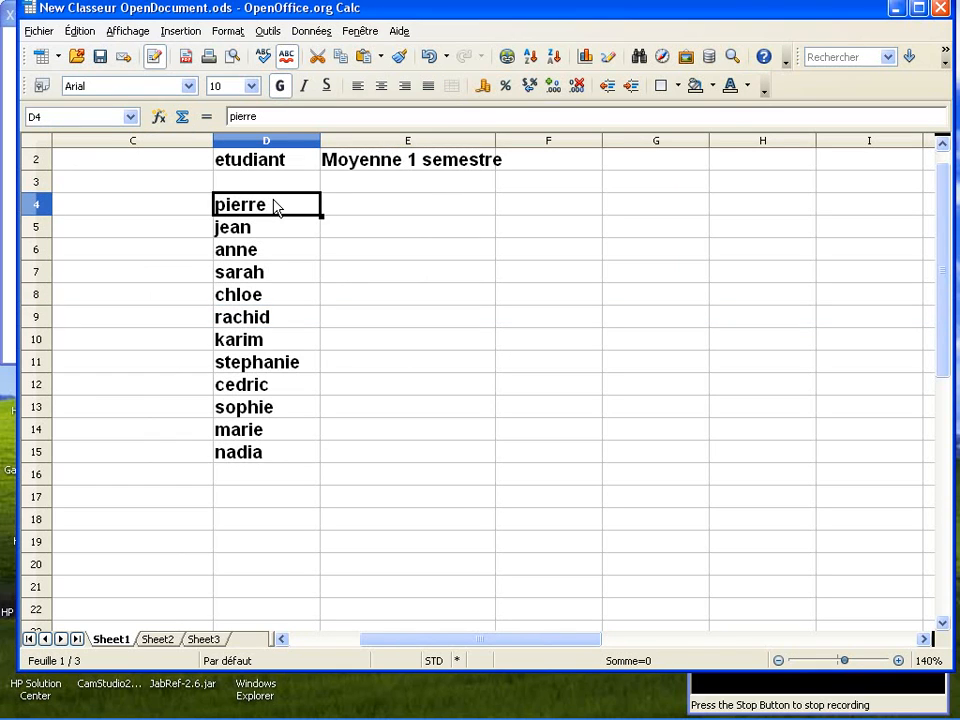
pyautogui.click(335, 210)
pyautogui.write('15')
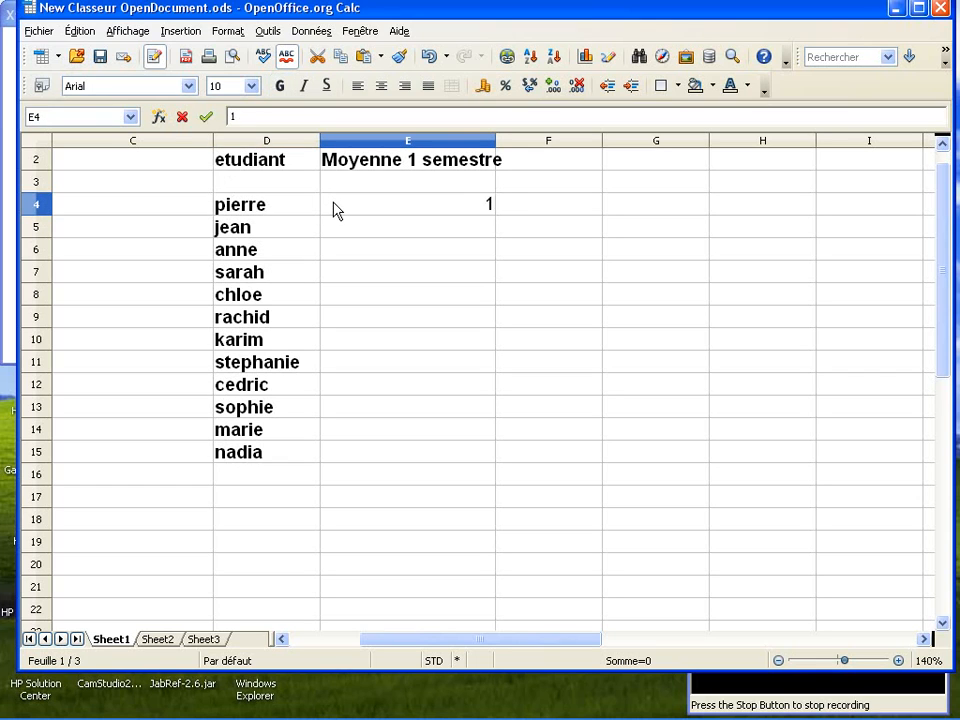
pyautogui.press('Return')
pyautogui.write('12')
pyautogui.press('Return')
pyautogui.write('02')
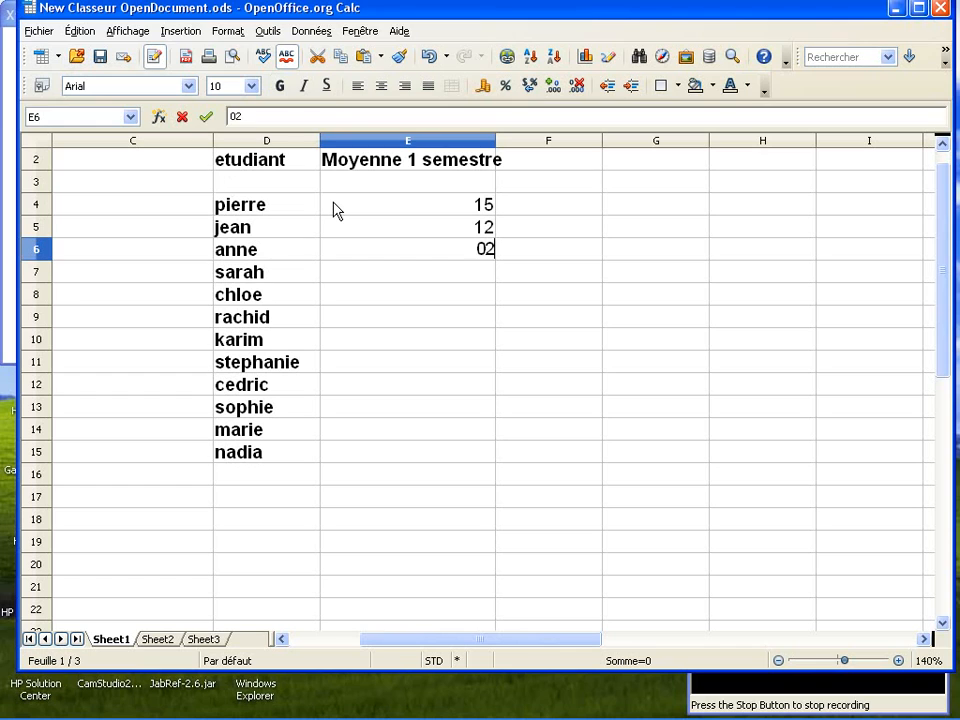
pyautogui.press('Return')
pyautogui.write('6')
pyautogui.press('Return')
pyautogui.write('8')
pyautogui.press('Return')
pyautogui.write('10')
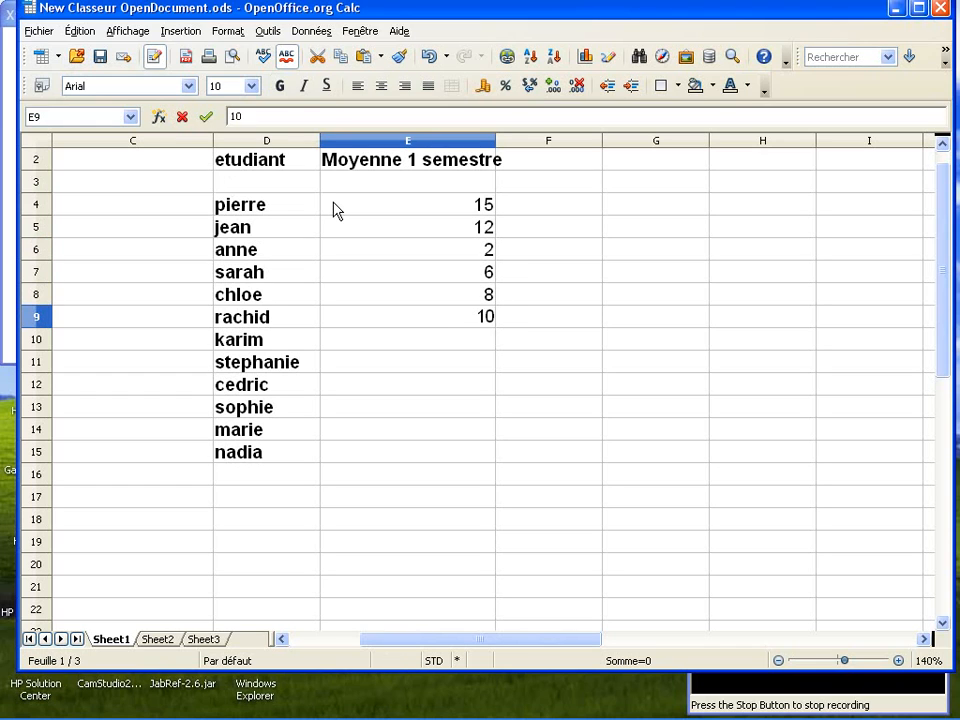
pyautogui.press('Return')
# Enter the remaining averages 12, 15, 16, 8, 7 and 15 in cells E10 to E15
pyautogui.write('12')
pyautogui.press('Return')
pyautogui.write('15')
pyautogui.press('Return')
pyautogui.write('16')
pyautogui.press('Return')
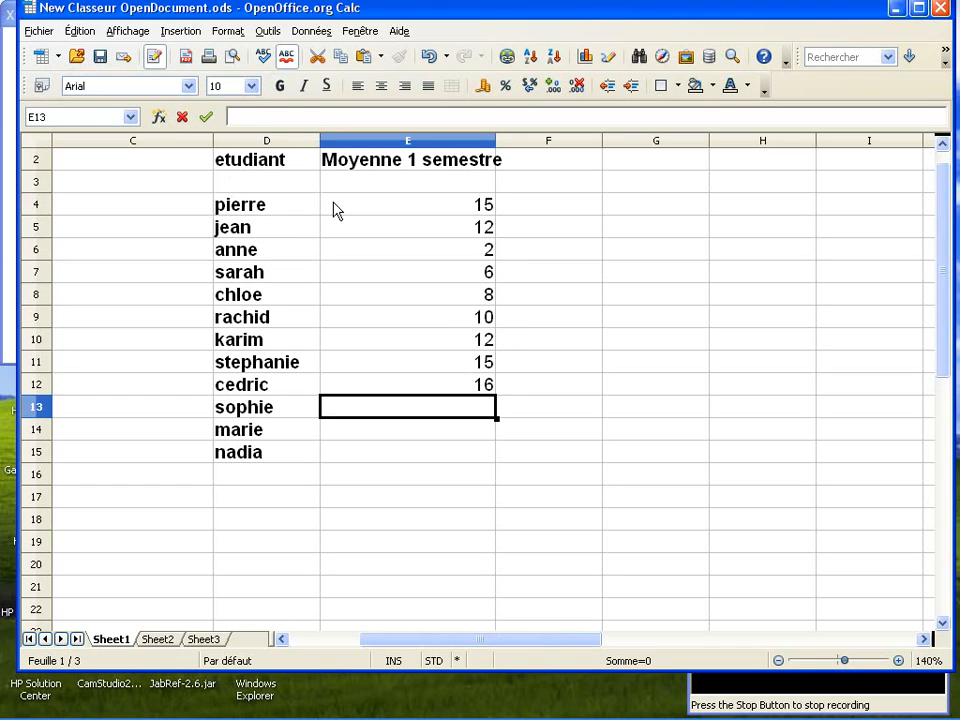
pyautogui.write('8')
pyautogui.press('Return')
pyautogui.write('7')
pyautogui.press('Return')
pyautogui.write('15')
# Start conditional formatting on the averages in E4:E15, with condition 1 set to values less than (inférieure à) 6
pyautogui.moveTo(356, 205); pyautogui.dragTo(373, 459)
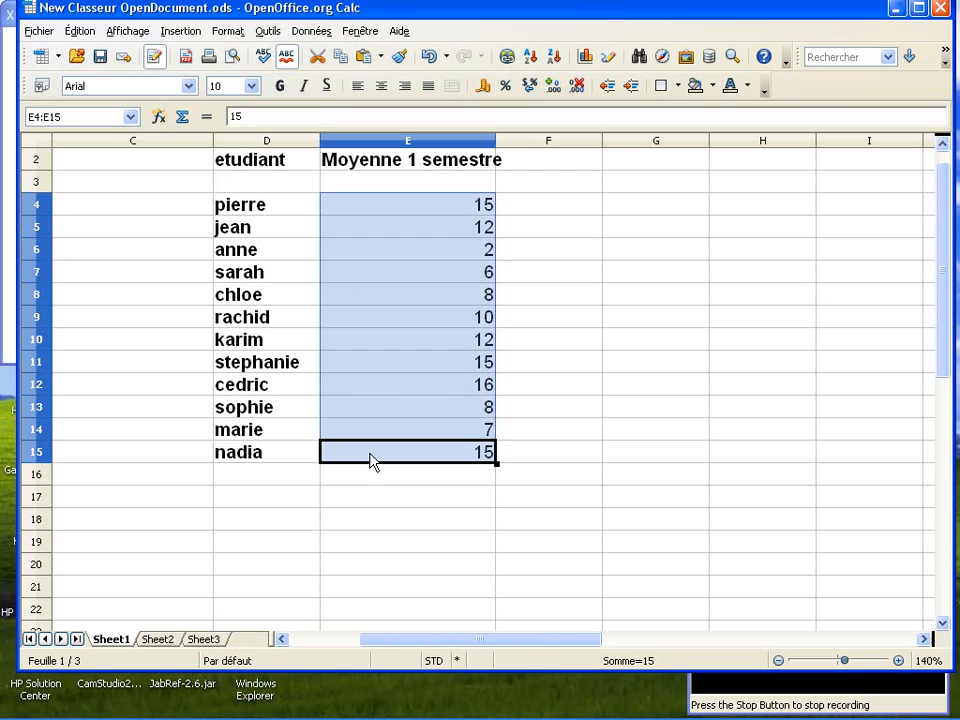
pyautogui.click(230, 31)
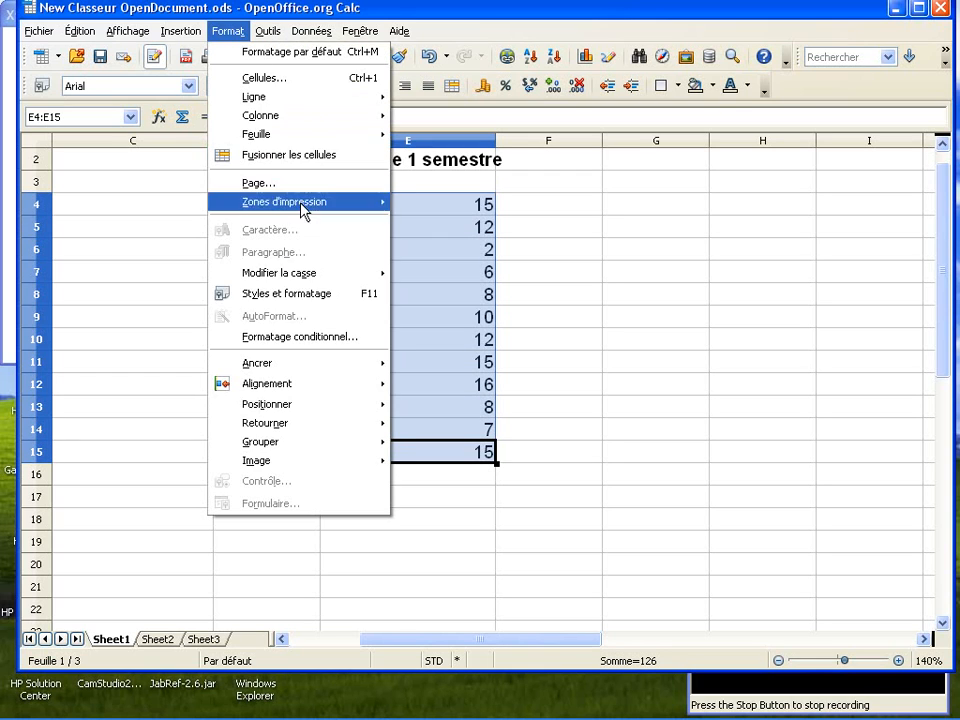
pyautogui.click(308, 337)
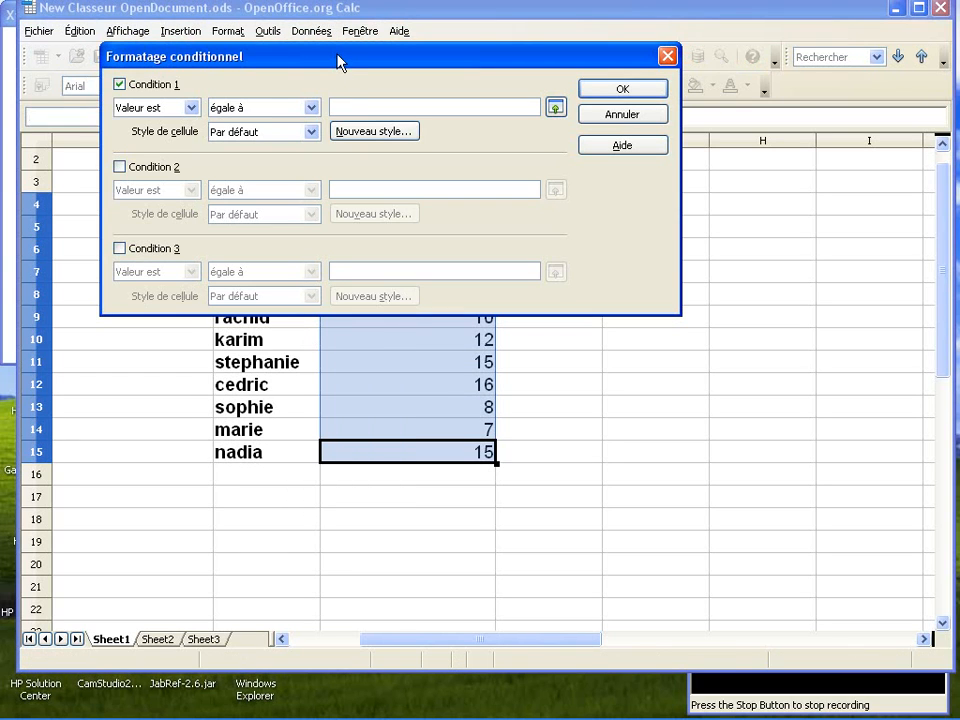
pyautogui.click(311, 107)
pyautogui.click(298, 137)
pyautogui.click(370, 107)
# Create a new cell style for the condition with a light magenta (Magenta clair) font colour
pyautogui.click(371, 131)
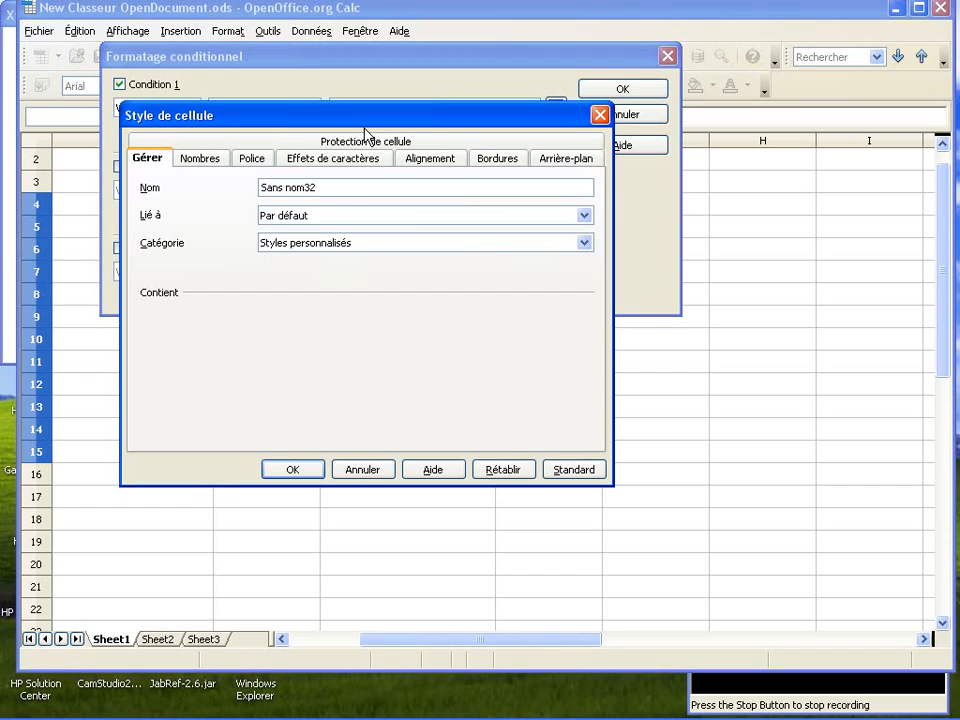
pyautogui.click(294, 160)
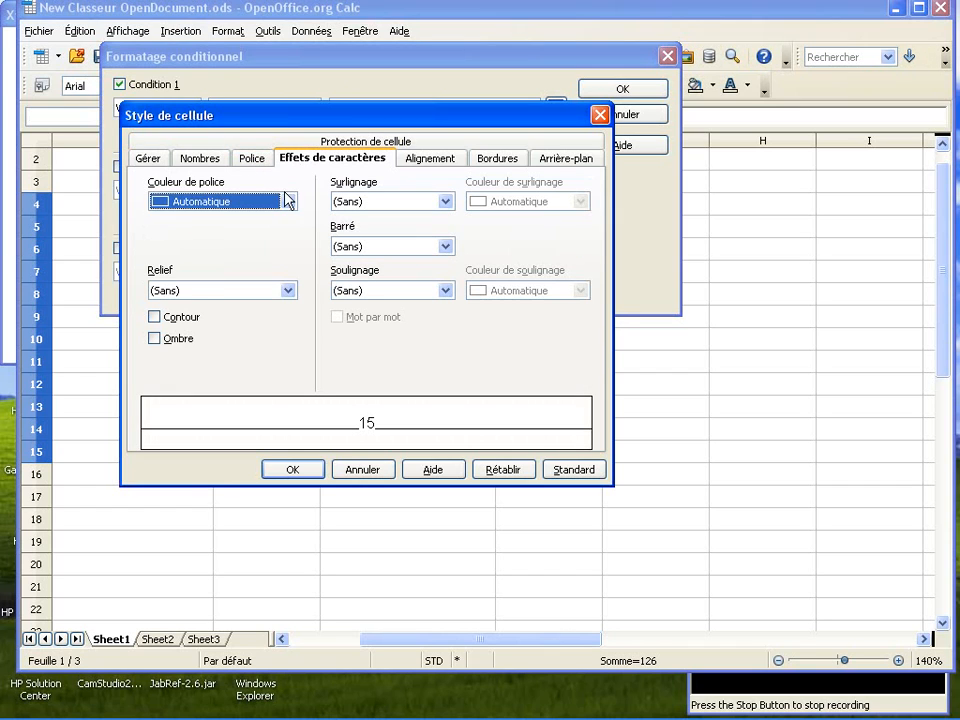
pyautogui.click(287, 201)
pyautogui.click(289, 270)
pyautogui.click(289, 270)
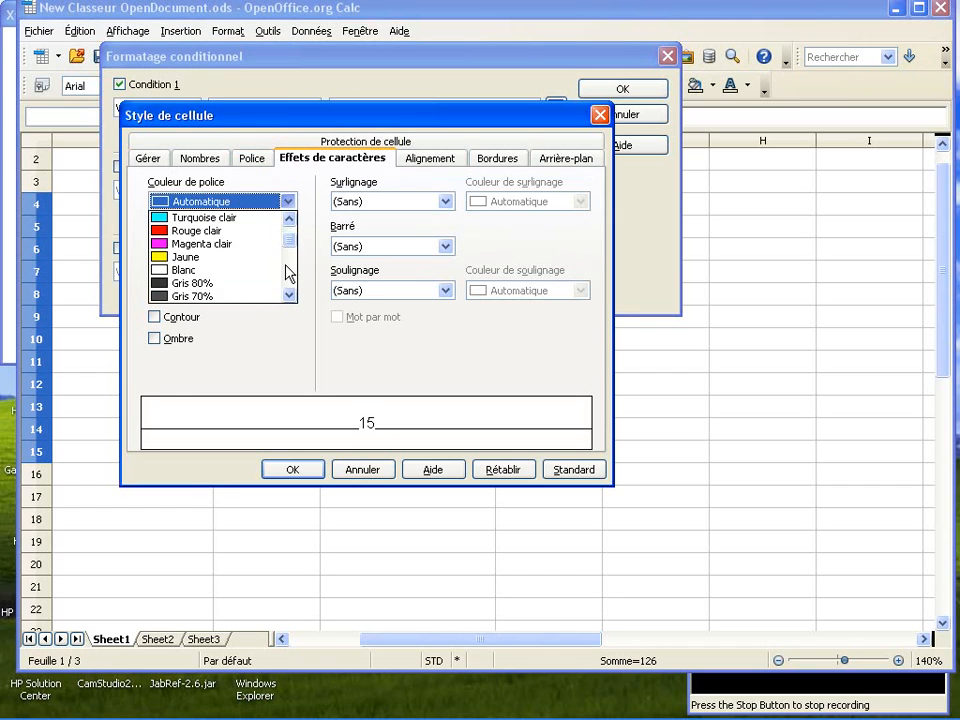
pyautogui.click(265, 244)
# Give the new style a light grey background and apply the conditional formatting to the averages
pyautogui.click(566, 158)
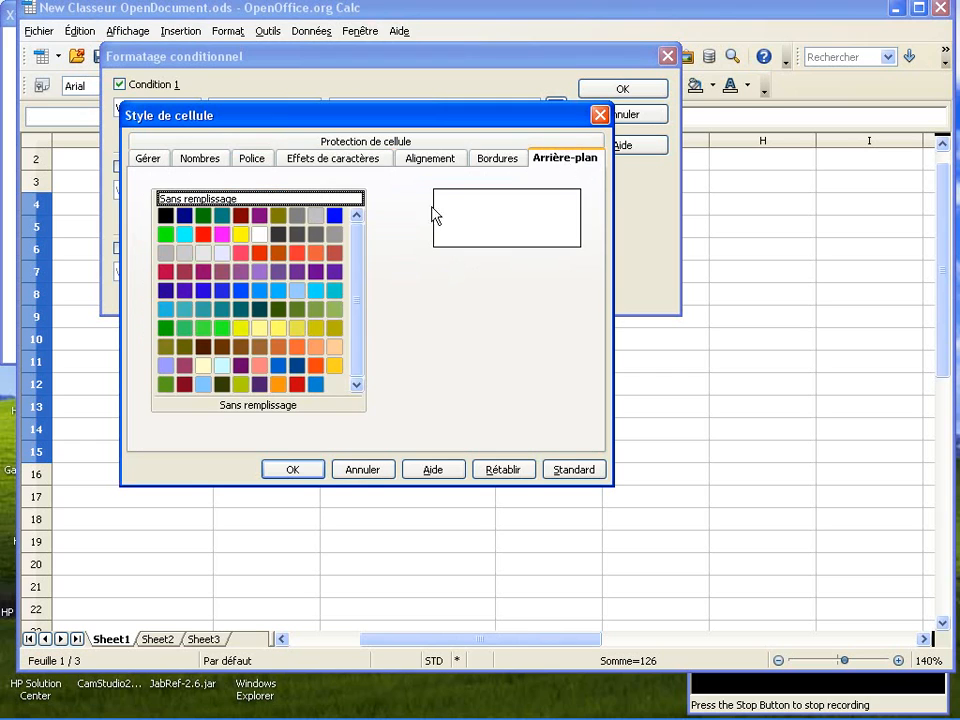
pyautogui.click(315, 215)
pyautogui.click(291, 468)
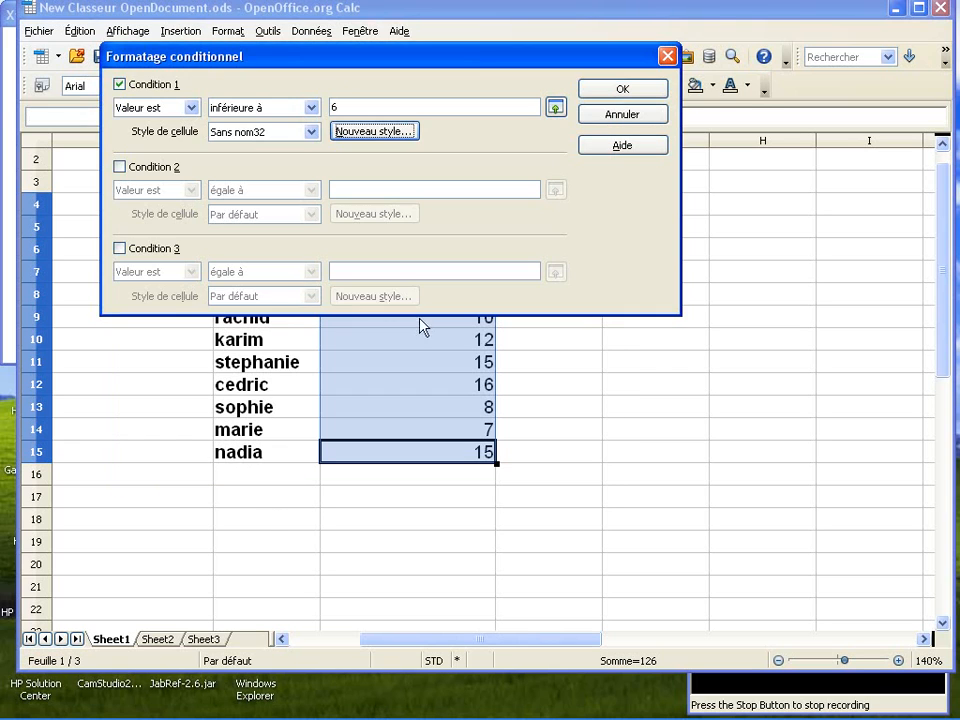
pyautogui.click(606, 94)
pyautogui.click(519, 212)
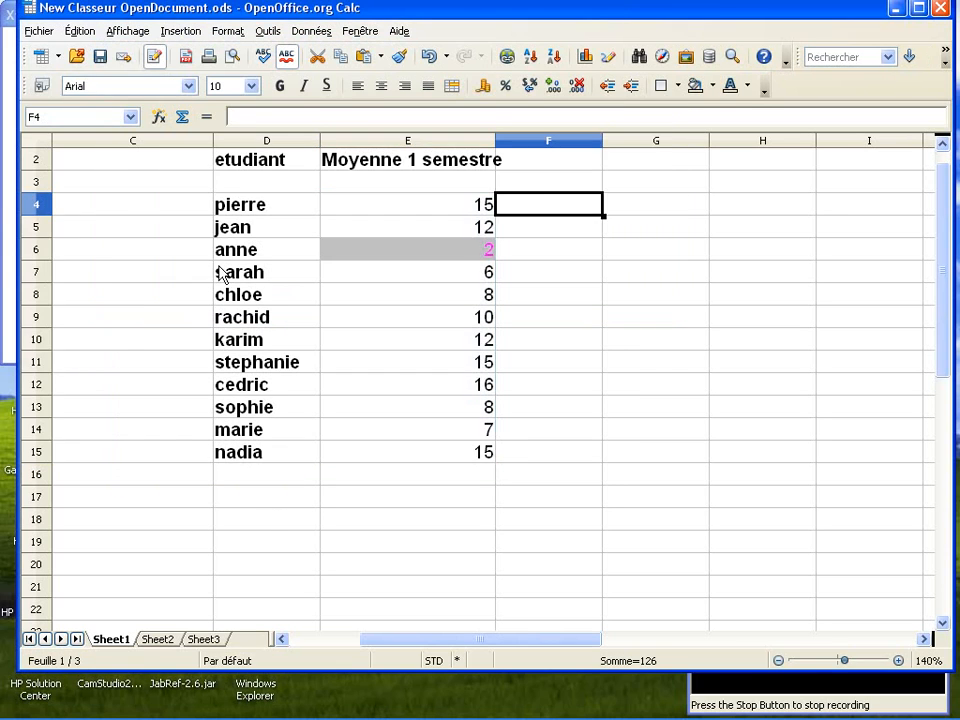
pyautogui.click(222, 257)
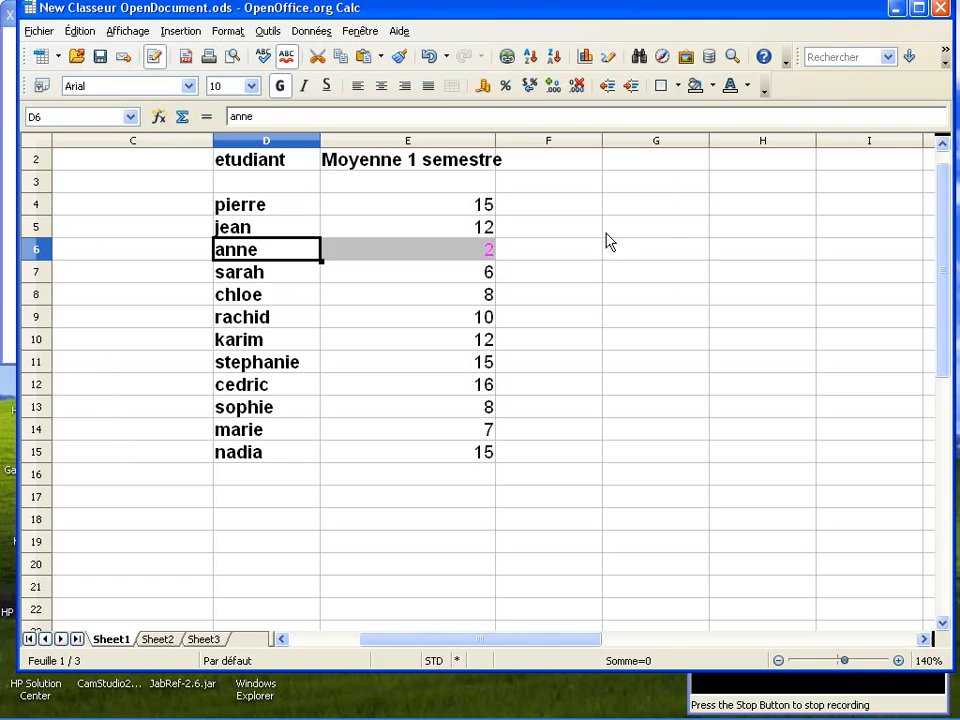
pyautogui.click(636, 232)
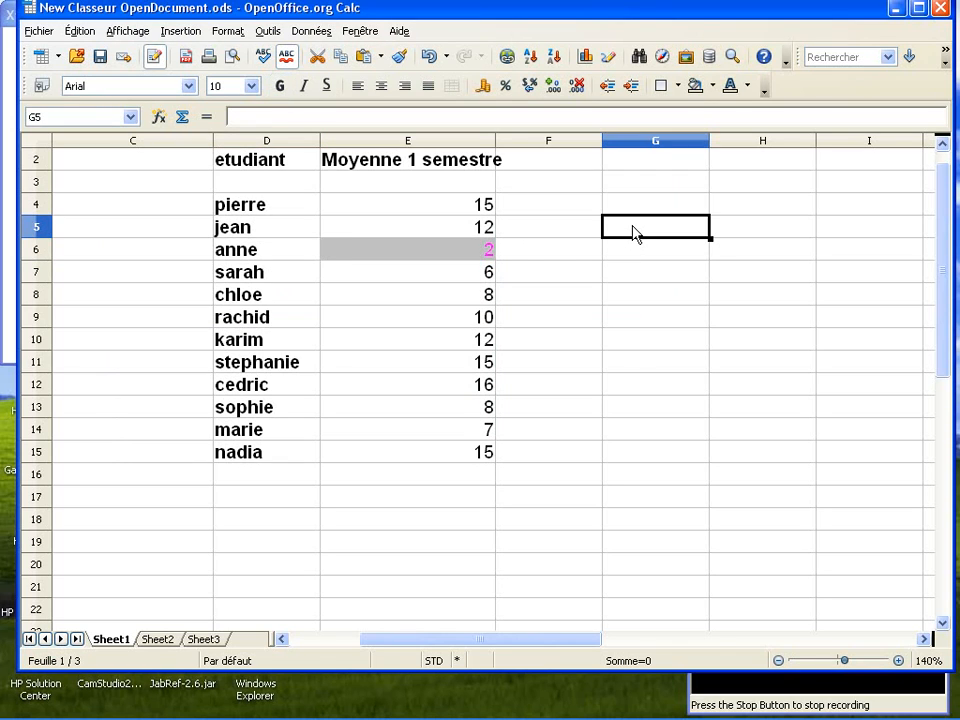
# Start conditional formatting on cell G7, with condition 1 set to values greater than (supérieure à) 12
pyautogui.click(629, 275)
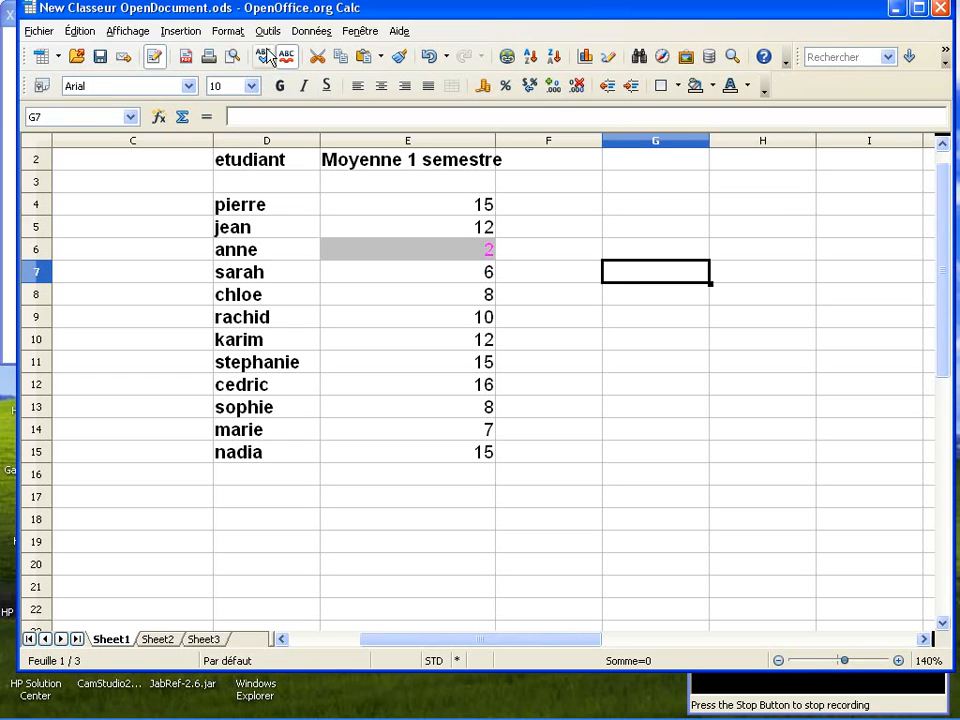
pyautogui.click(229, 31)
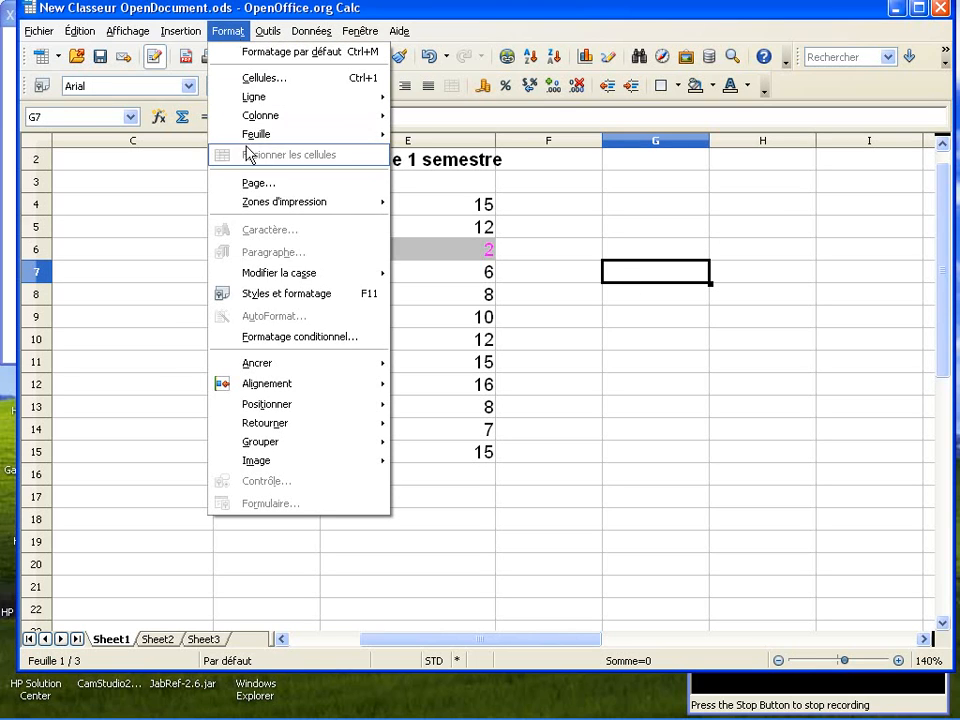
pyautogui.click(259, 339)
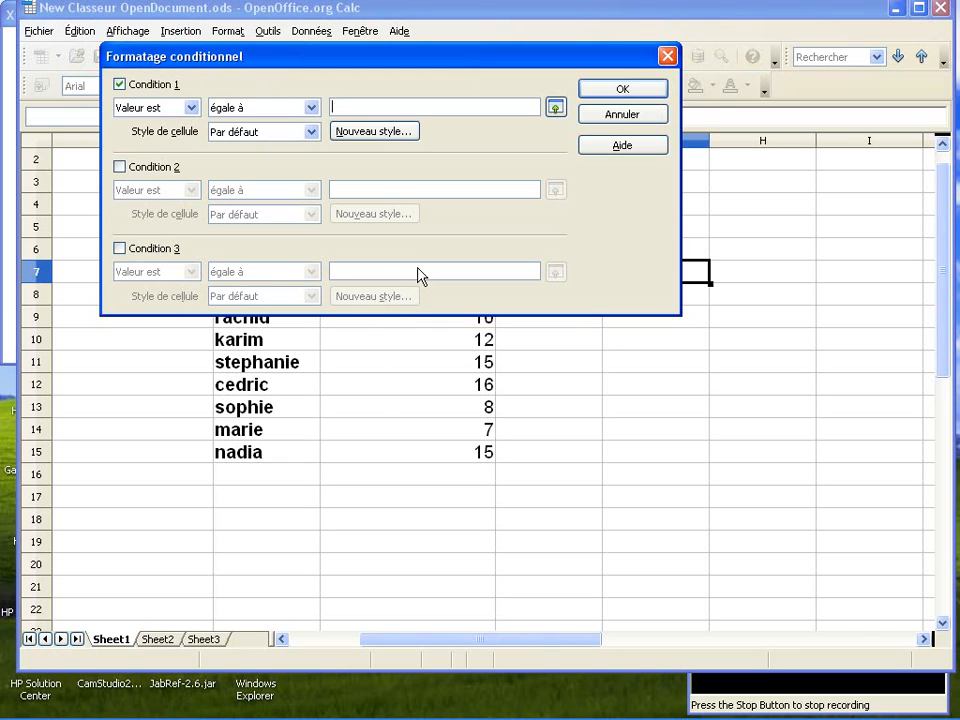
pyautogui.click(312, 108)
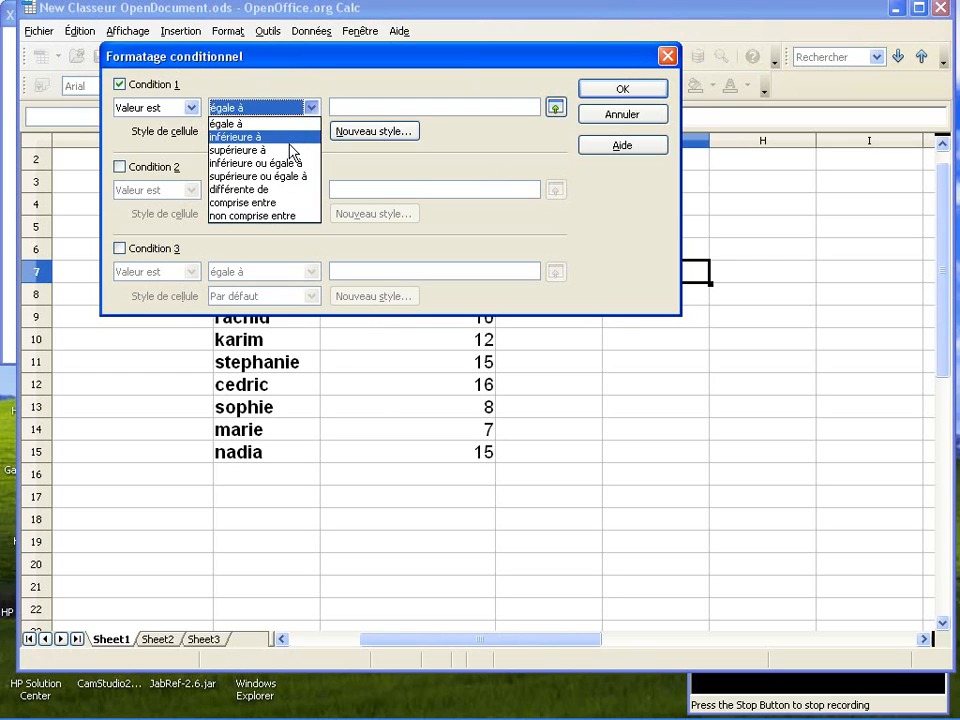
pyautogui.click(293, 150)
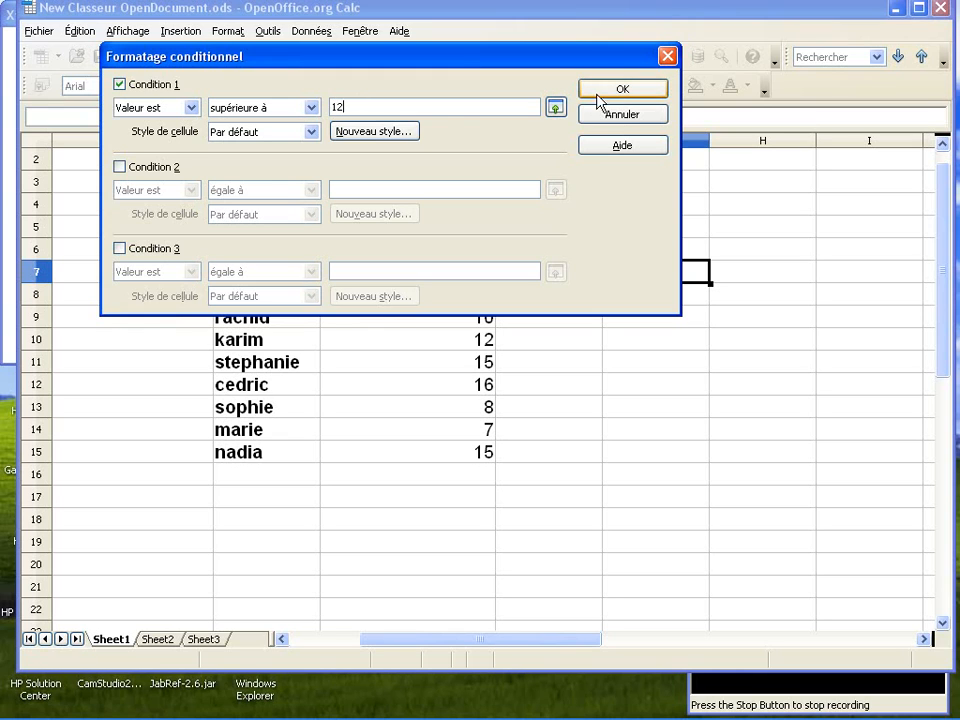
# Create a new cell style with a magenta font colour for the condition and apply the conditional formatting to G7
pyautogui.click(378, 131)
pyautogui.click(356, 160)
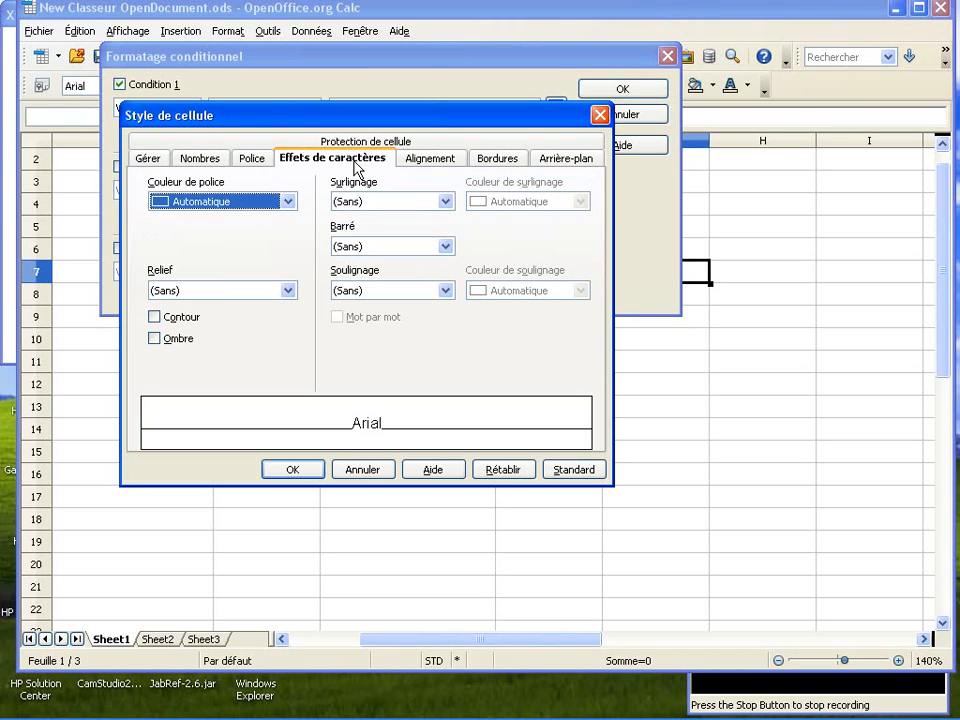
pyautogui.click(288, 201)
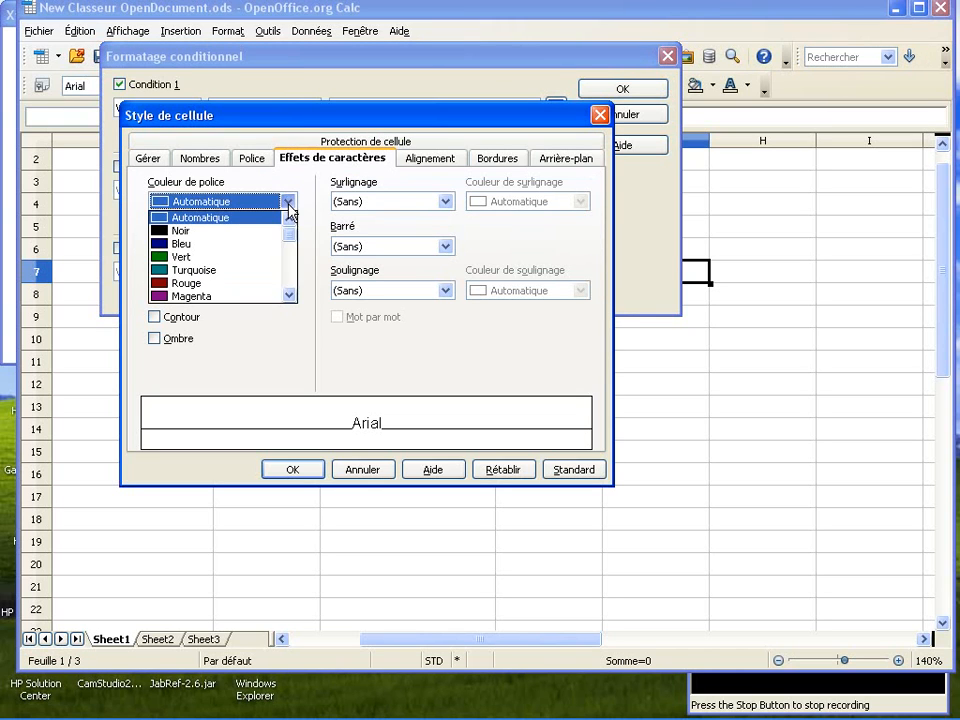
pyautogui.click(244, 296)
pyautogui.click(296, 472)
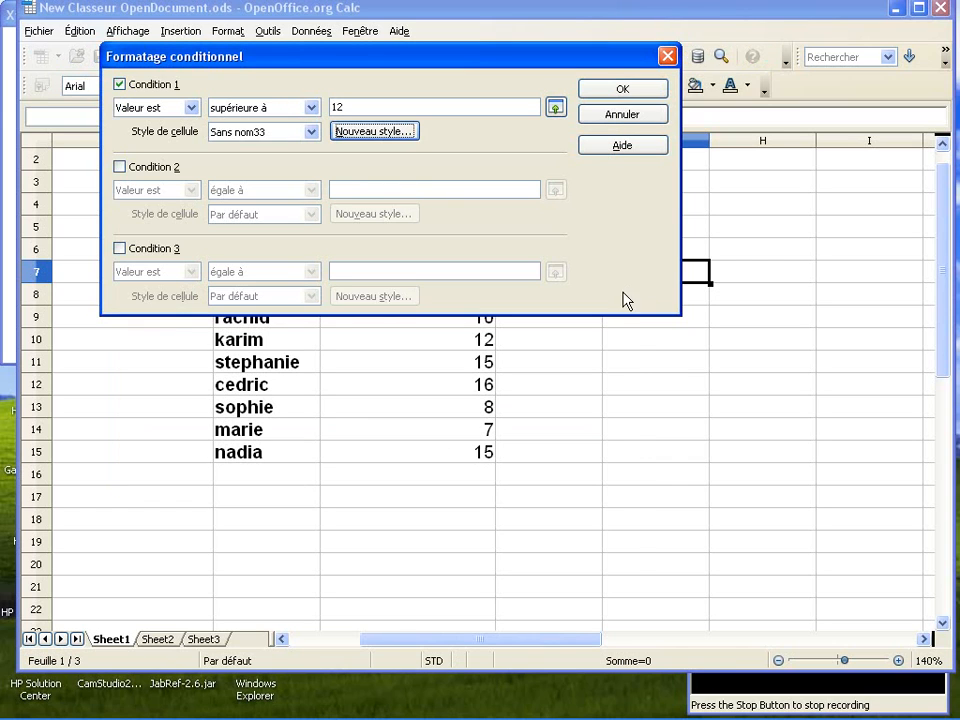
pyautogui.click(612, 93)
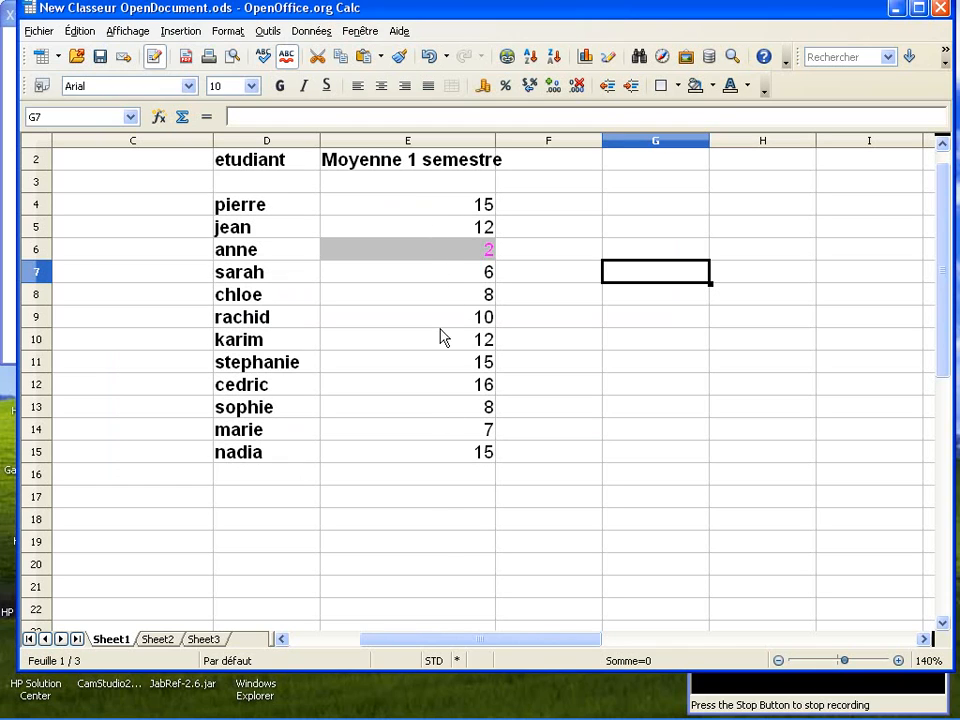
pyautogui.click(416, 216)
pyautogui.moveTo(496, 214); pyautogui.dragTo(500, 460)
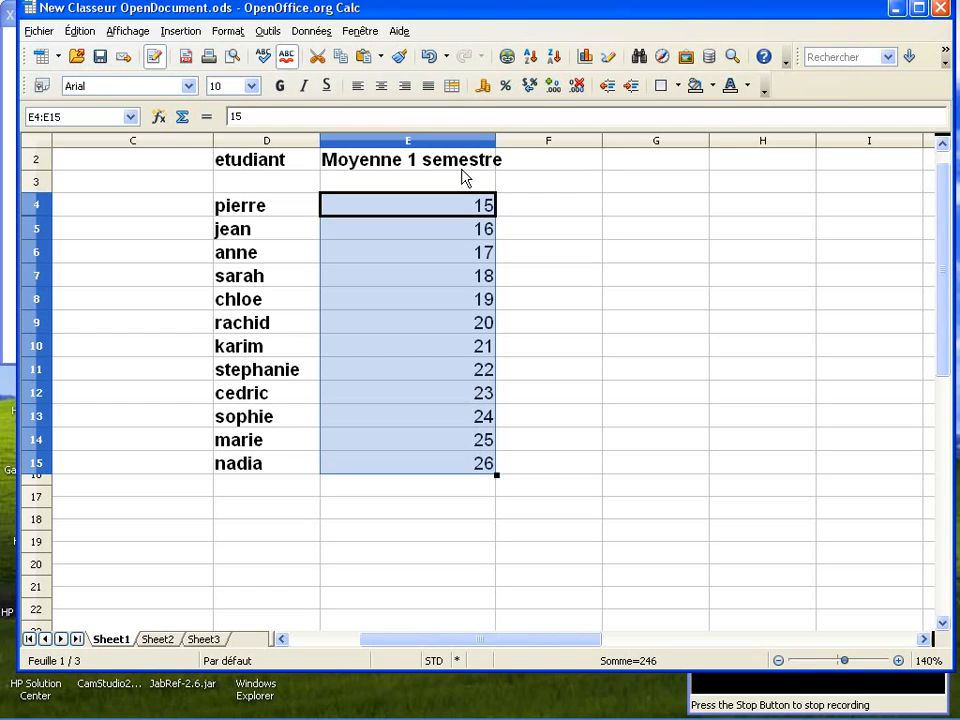
pyautogui.click(428, 57)
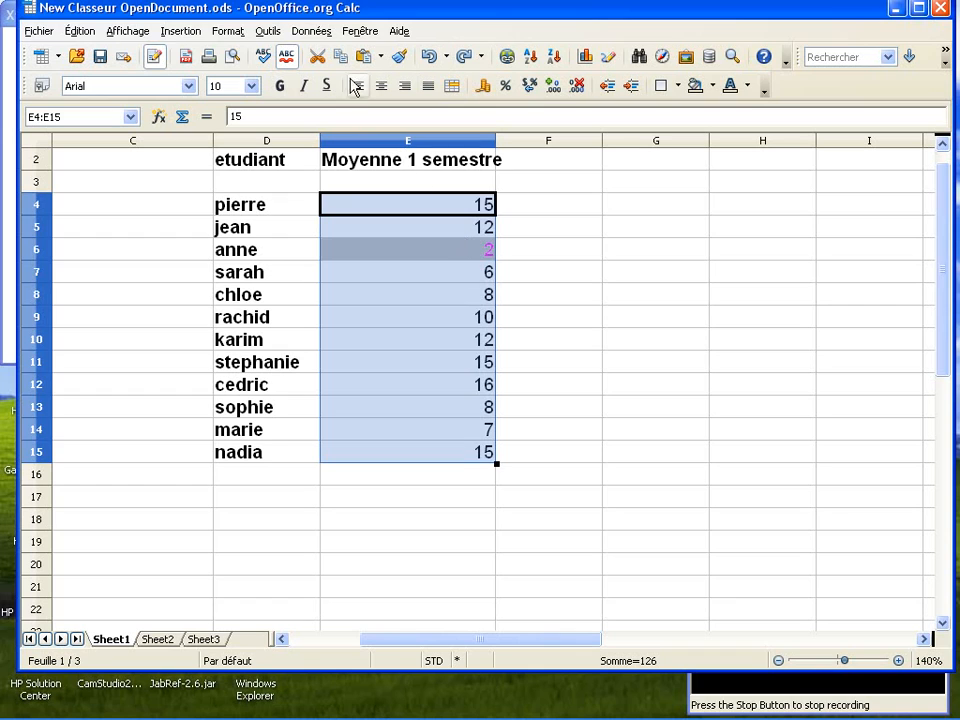
# Reopen conditional formatting on averages E4:E15 and add condition 2 for values between (comprise entre) 6 and 9
pyautogui.click(558, 297)
pyautogui.moveTo(449, 200); pyautogui.dragTo(430, 452)
pyautogui.click(230, 31)
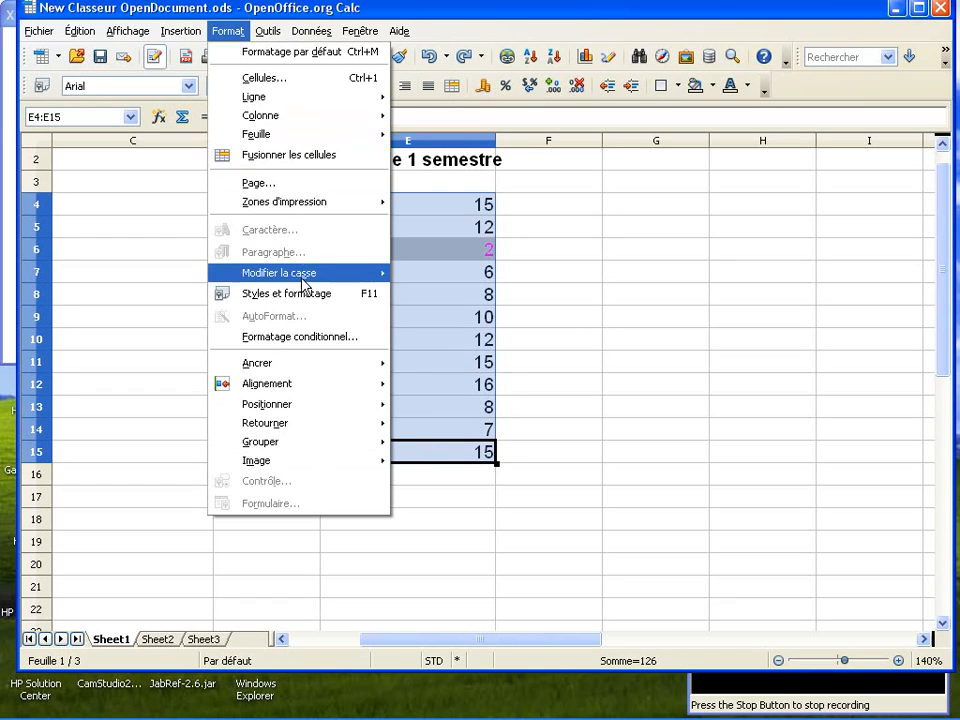
pyautogui.click(302, 337)
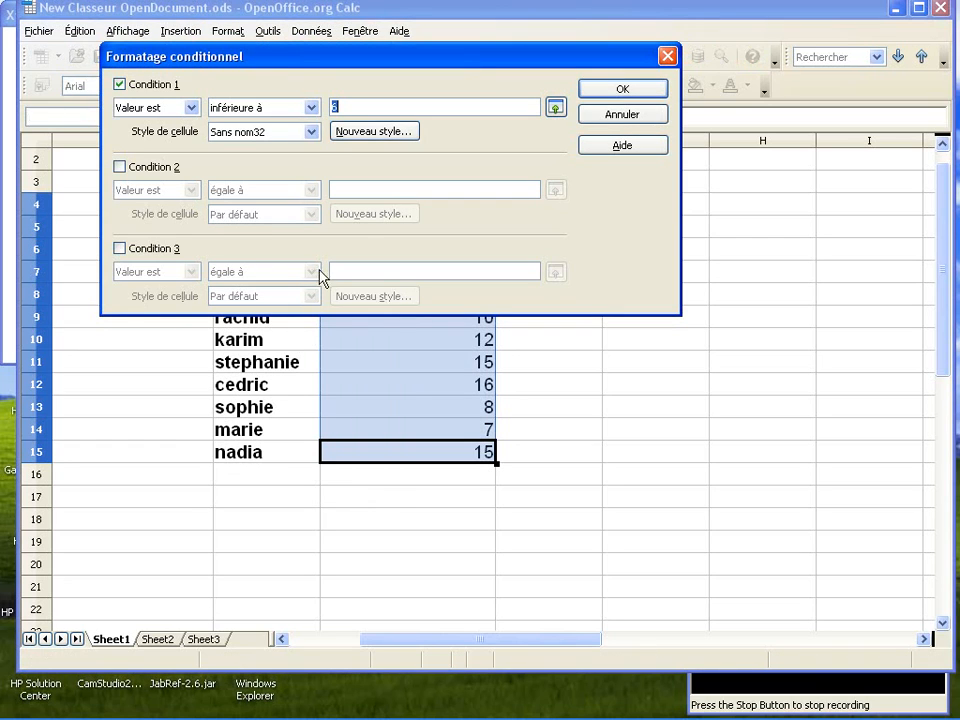
pyautogui.moveTo(307, 67); pyautogui.dragTo(316, 130)
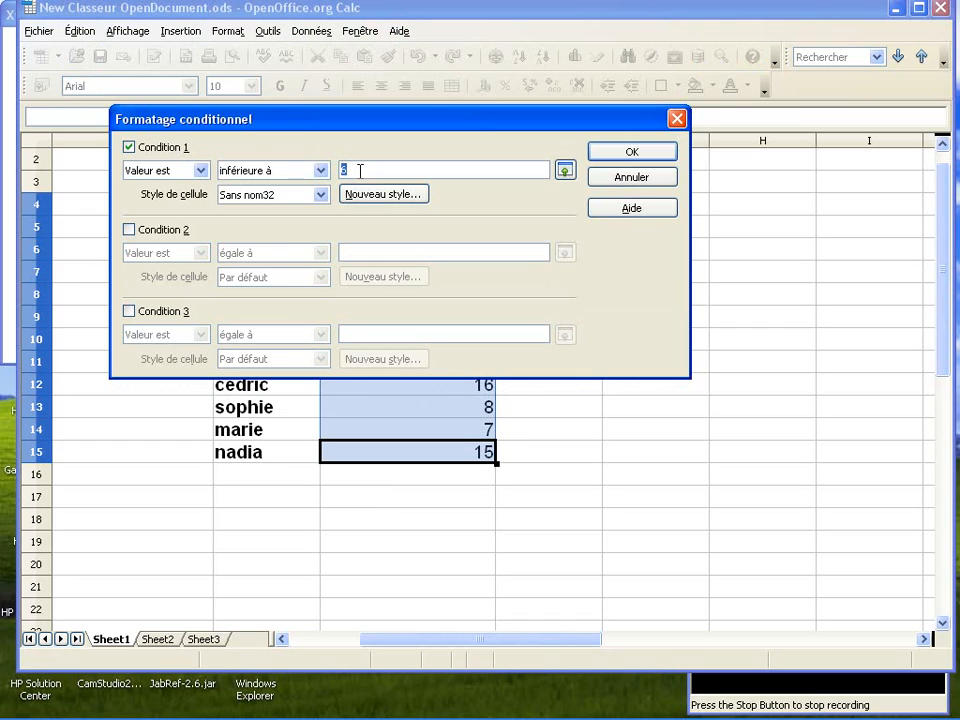
pyautogui.click(129, 231)
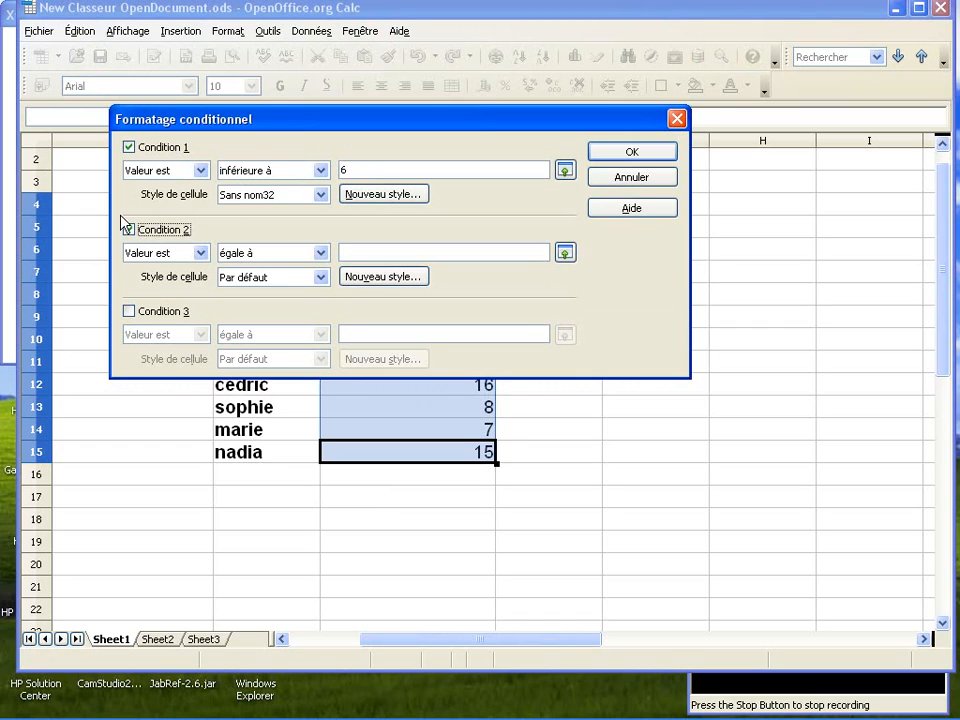
pyautogui.click(322, 254)
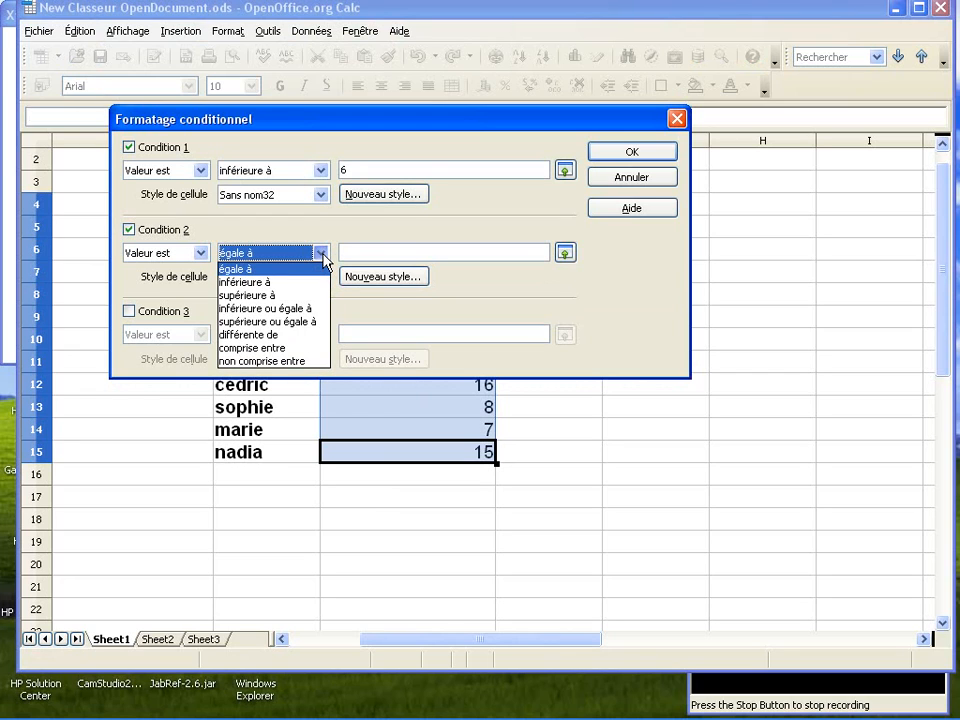
pyautogui.click(262, 348)
pyautogui.click(362, 248)
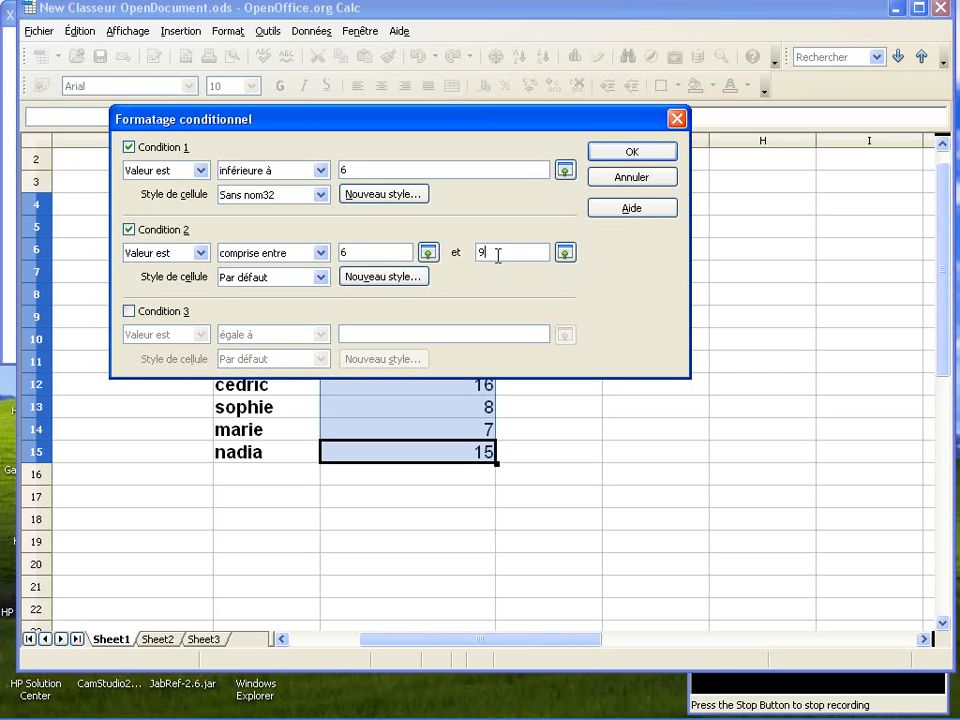
# Create a new cell style for condition 2 with a light green (Vert clair) font colour and a light yellow background
pyautogui.click(395, 280)
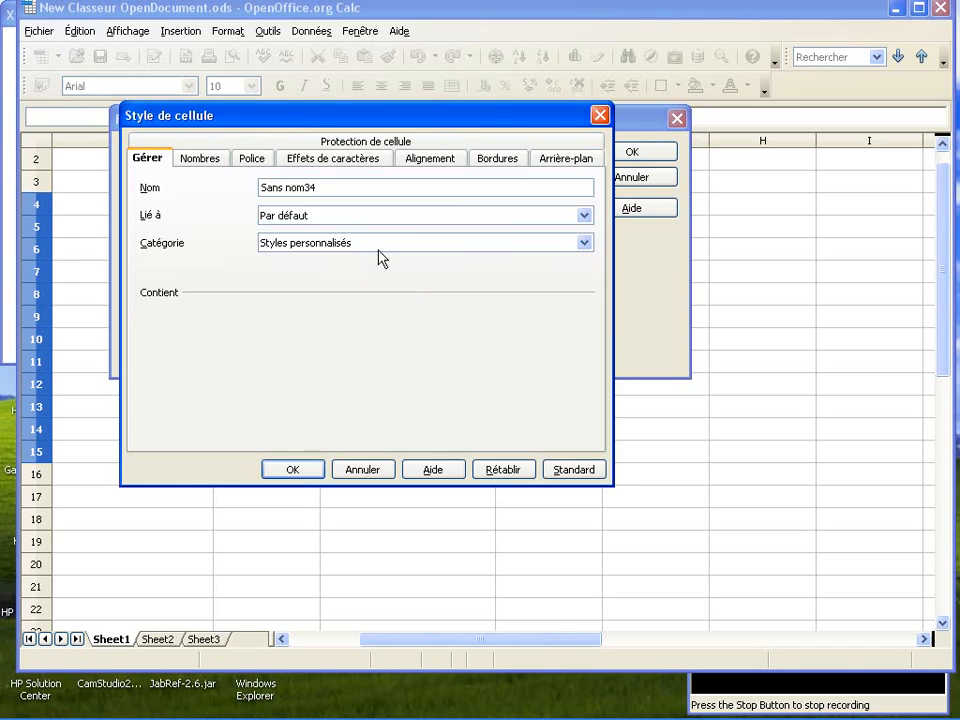
pyautogui.click(316, 160)
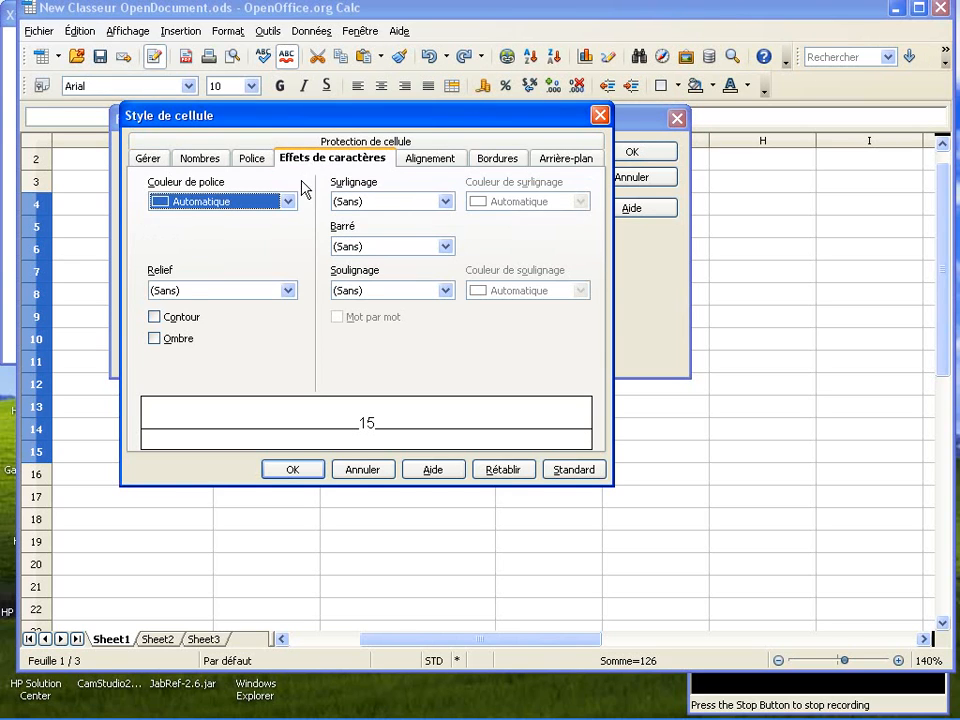
pyautogui.click(287, 200)
pyautogui.scroll(-2, 289, 264)
pyautogui.click(233, 284)
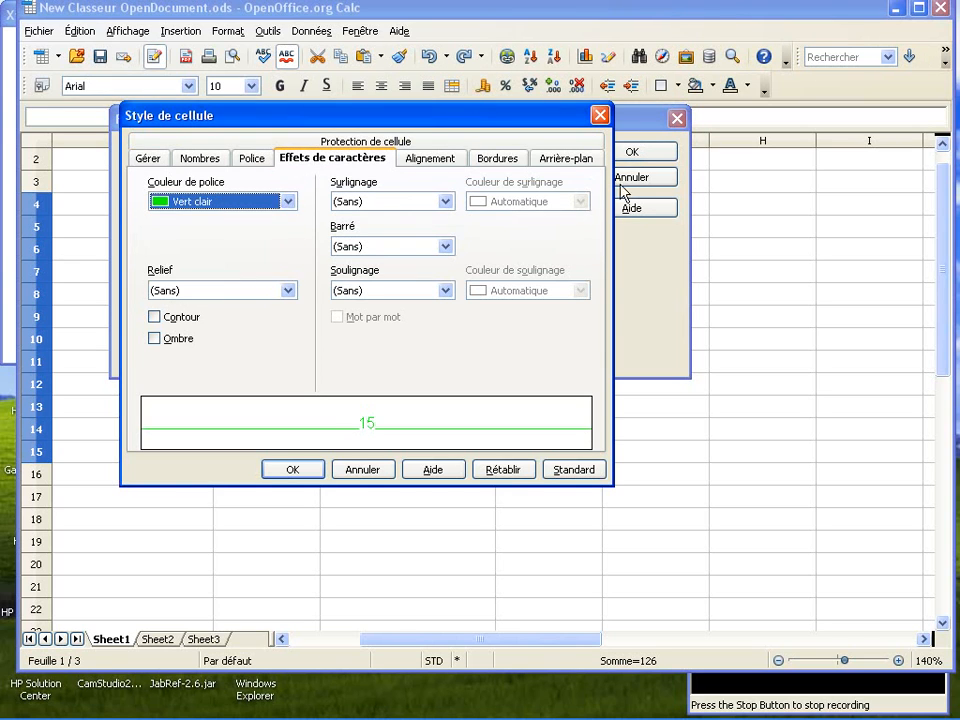
pyautogui.click(580, 160)
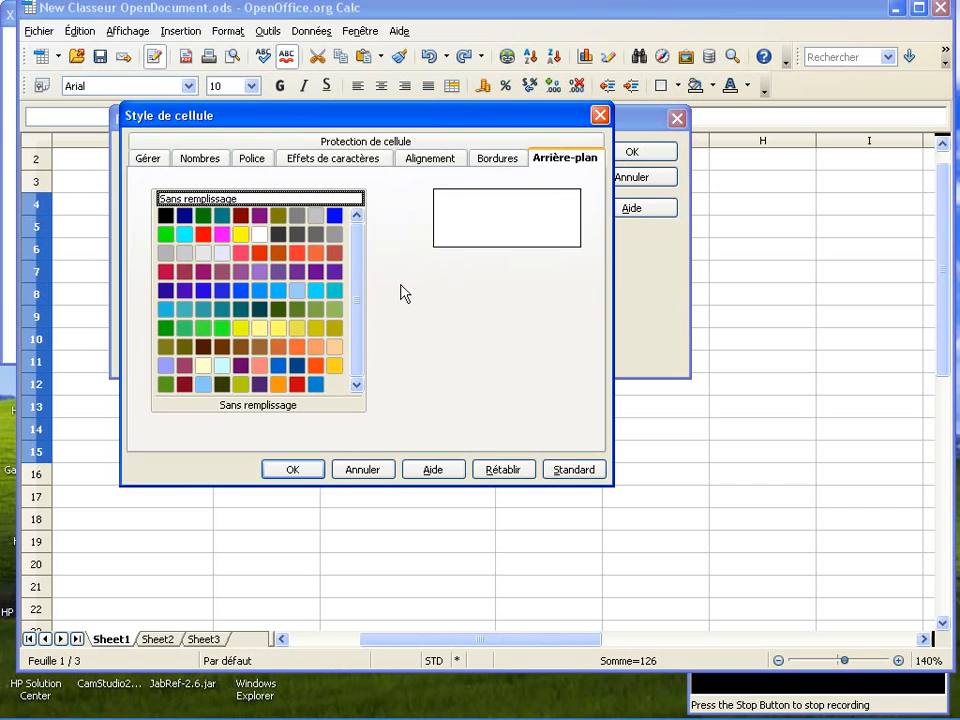
pyautogui.click(258, 330)
pyautogui.click(293, 470)
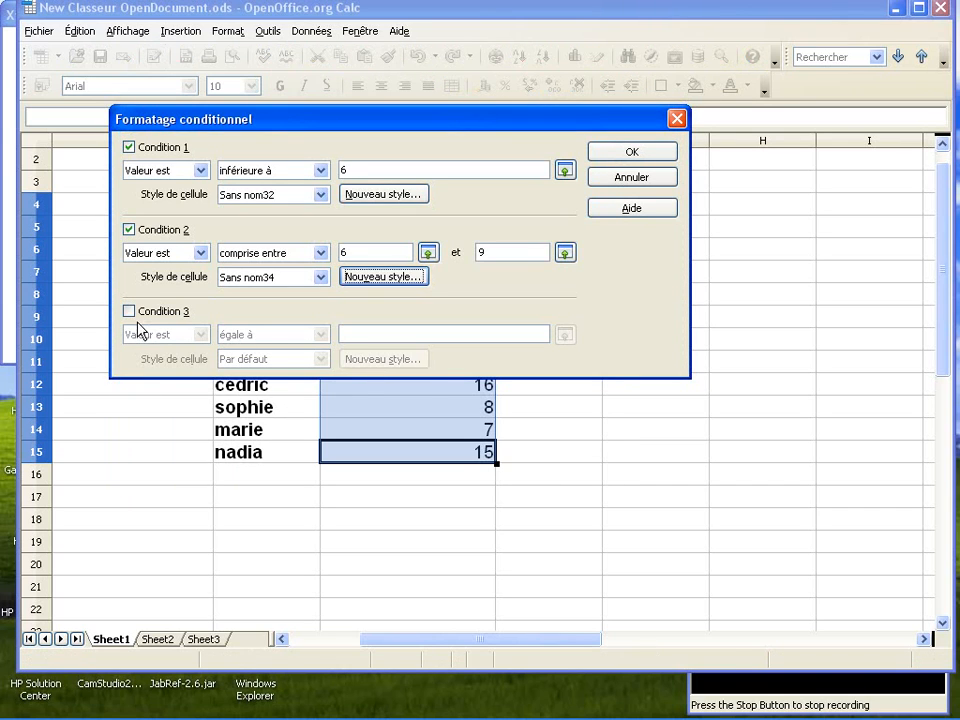
# Add condition 3 for values greater than (supérieure à) 18
pyautogui.click(145, 312)
pyautogui.click(321, 335)
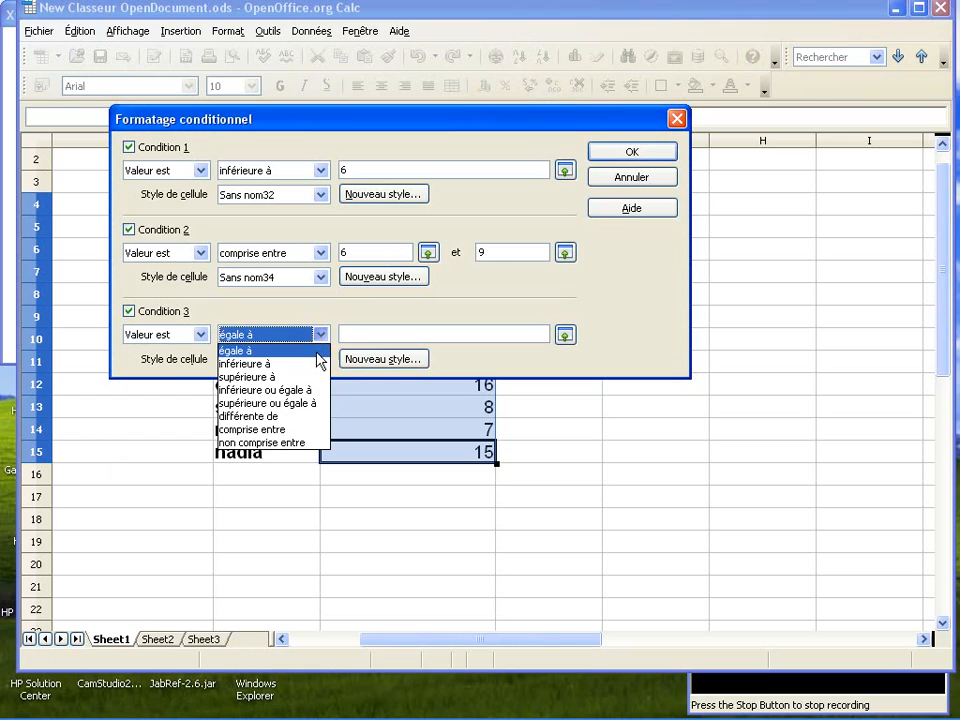
pyautogui.click(311, 378)
pyautogui.click(352, 336)
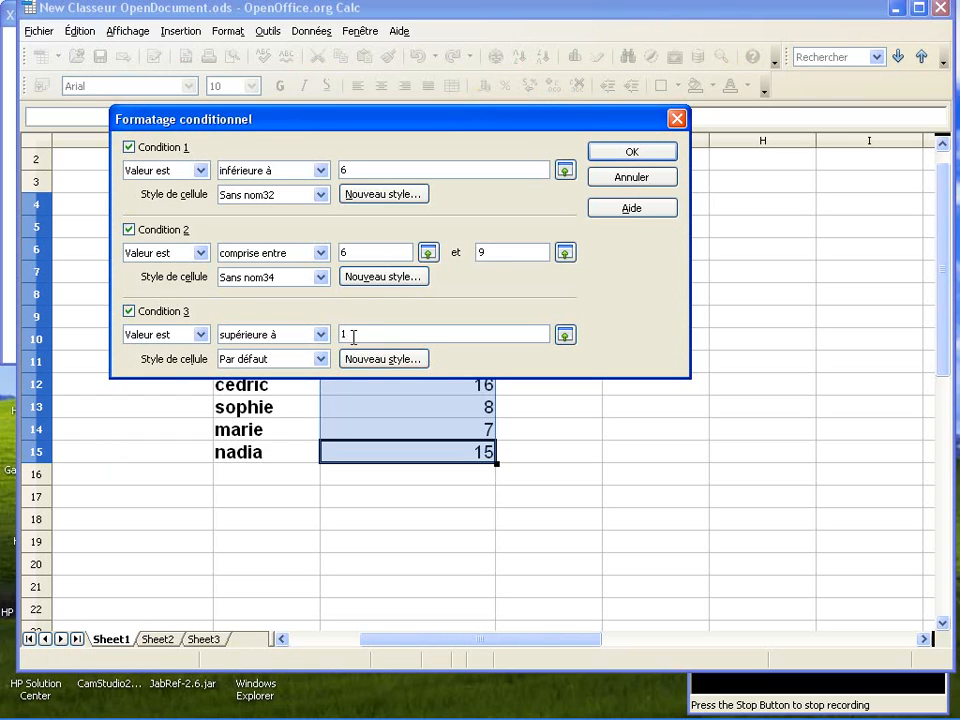
# Create a condition 3 cell style with a magenta font and pale green (Vert pâle) background, and apply the conditional formatting
pyautogui.click(362, 360)
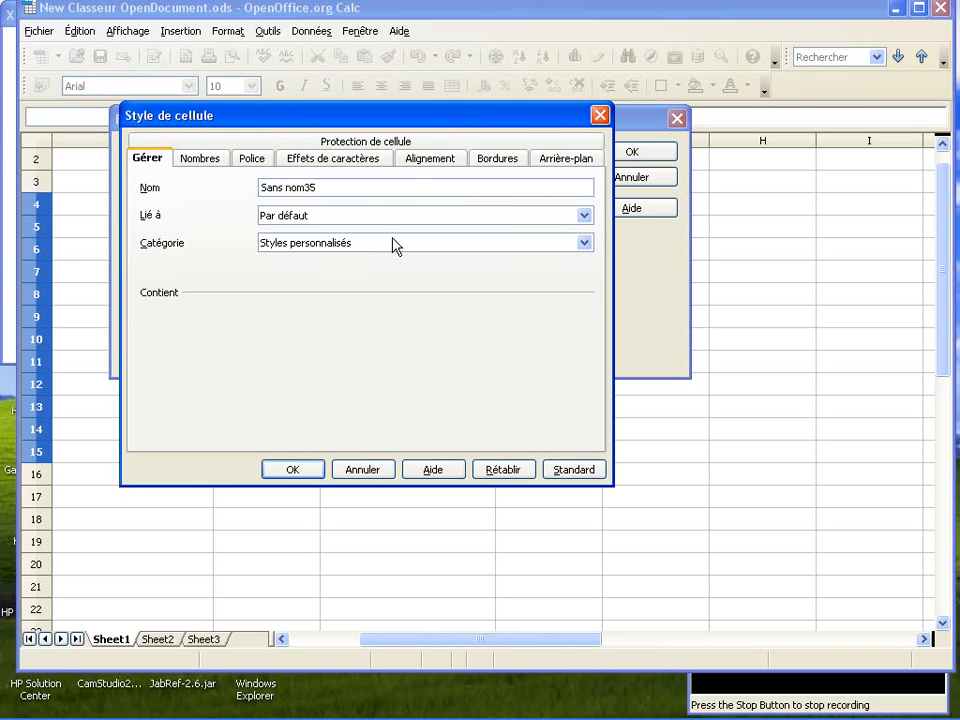
pyautogui.click(330, 160)
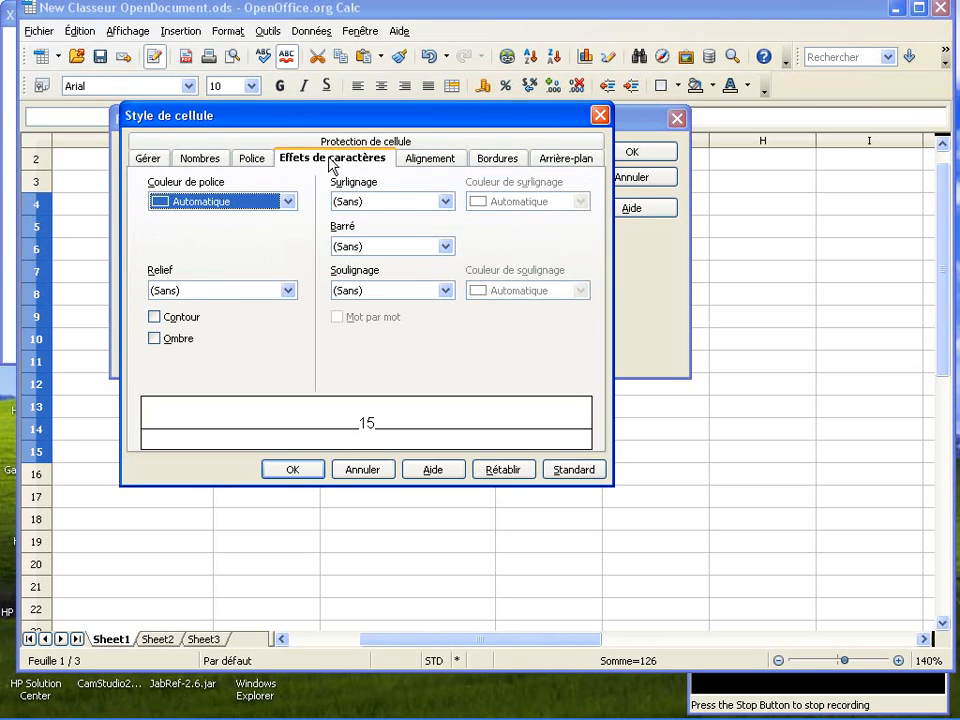
pyautogui.click(289, 202)
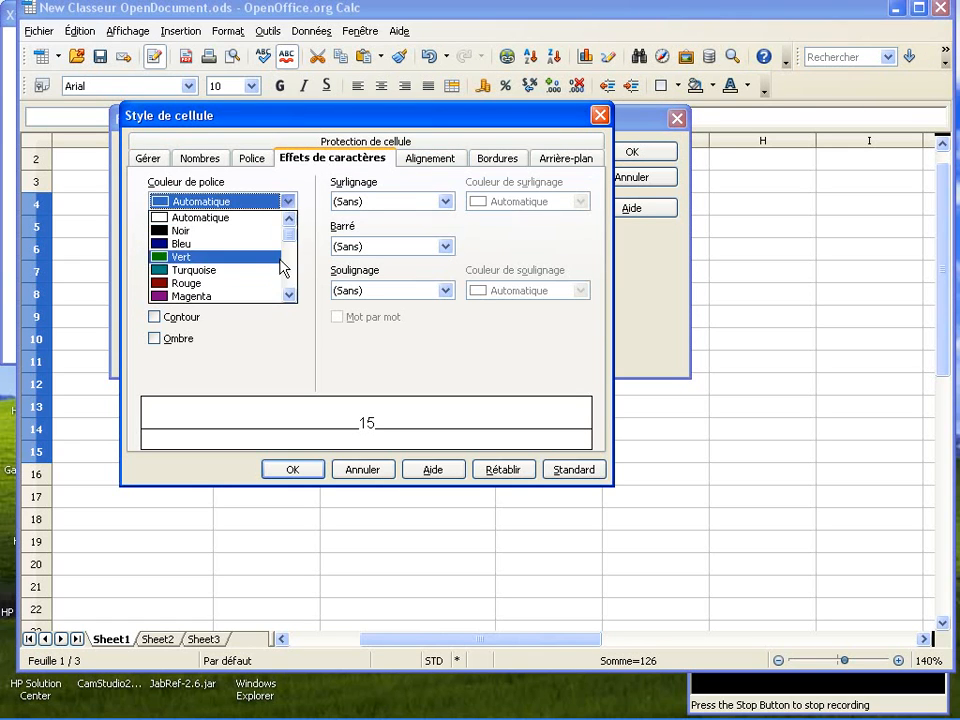
pyautogui.click(240, 296)
pyautogui.click(573, 160)
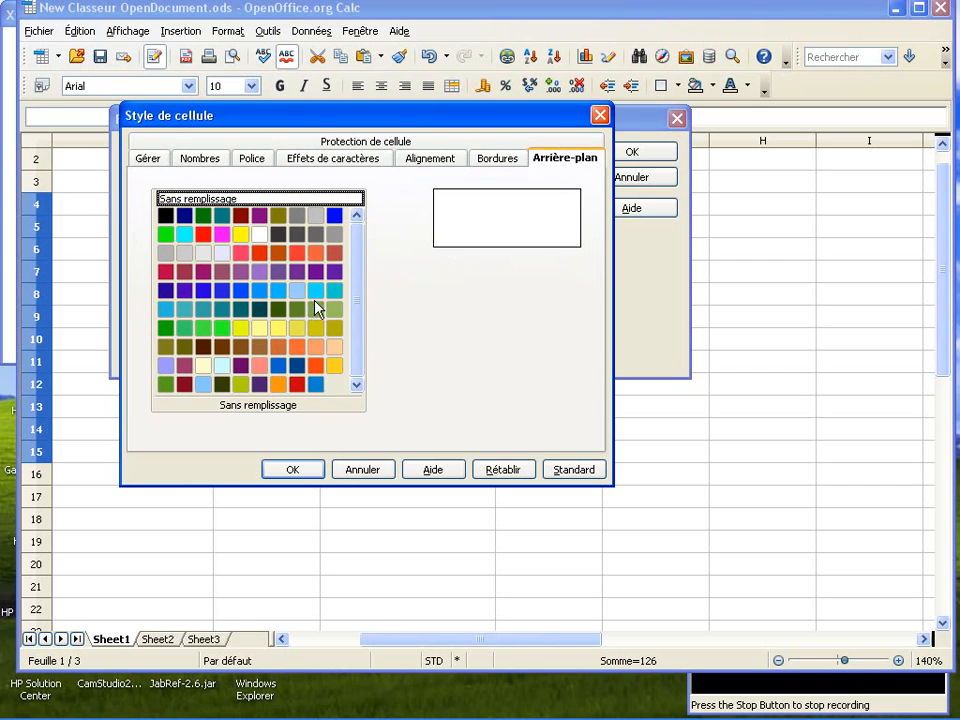
pyautogui.click(222, 366)
pyautogui.click(290, 469)
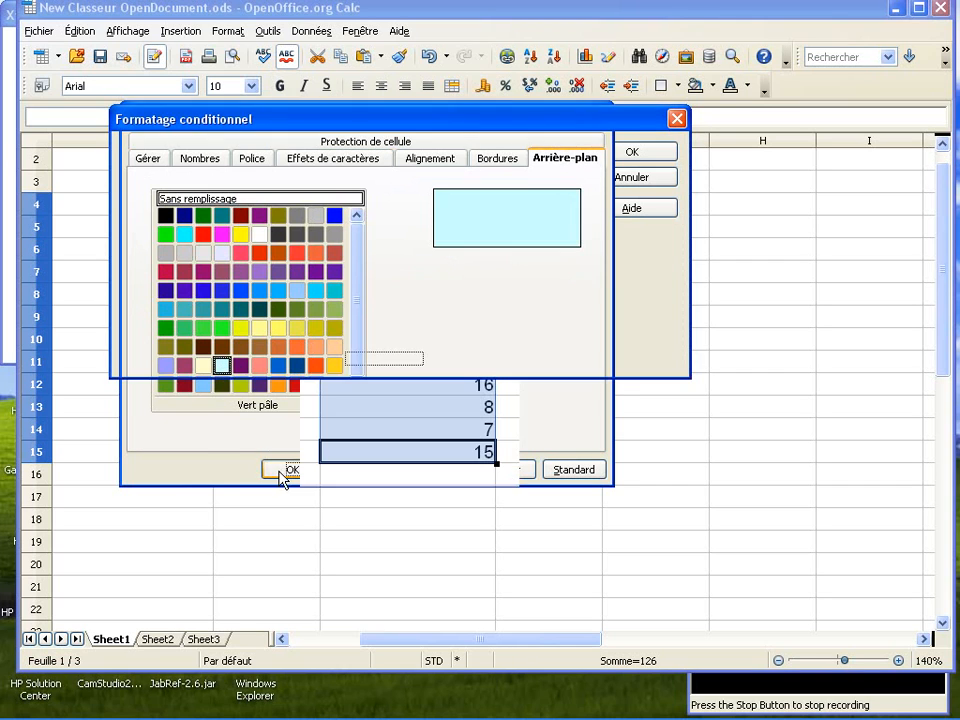
pyautogui.click(624, 157)
pyautogui.click(615, 364)
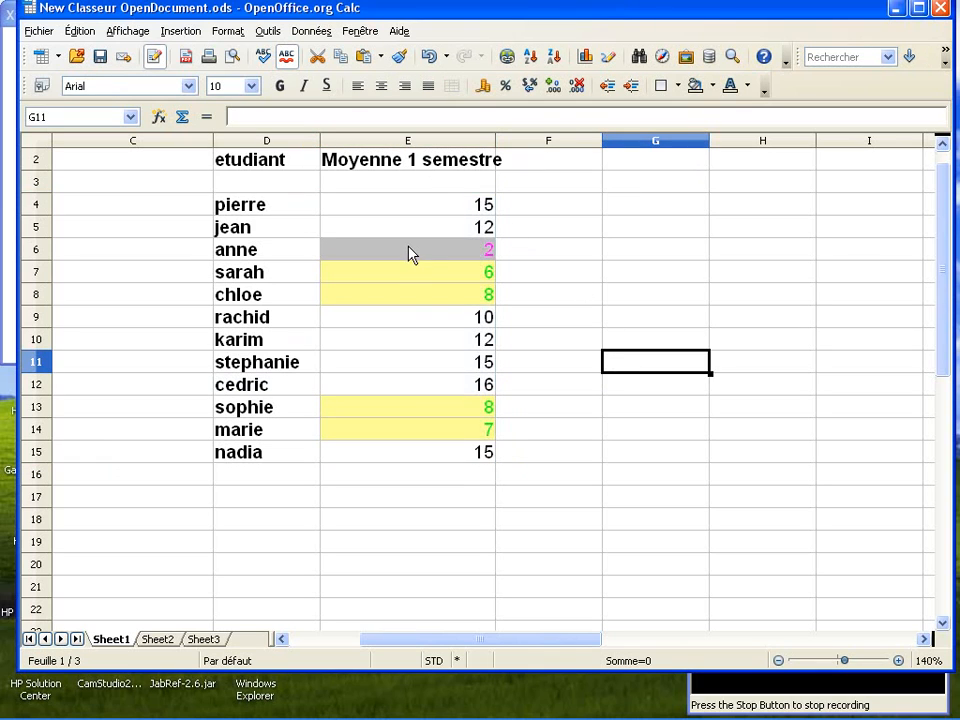
# Reopen conditional formatting on averages E4:E15 and set the condition 3 threshold to 16
pyautogui.click(417, 208)
pyautogui.moveTo(417, 208); pyautogui.dragTo(428, 452)
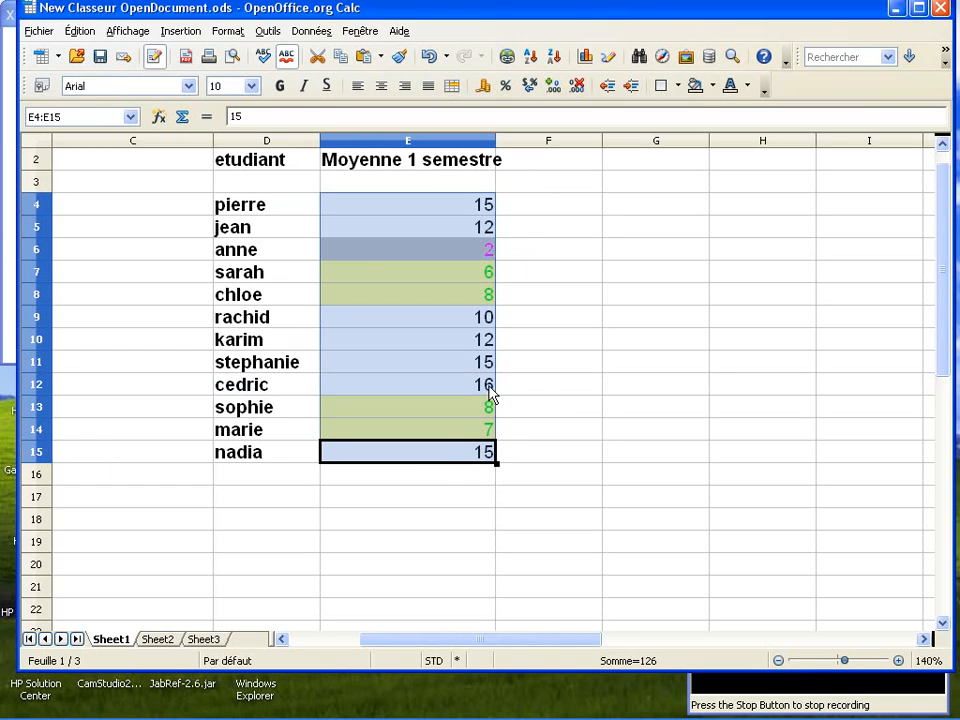
pyautogui.click(242, 34)
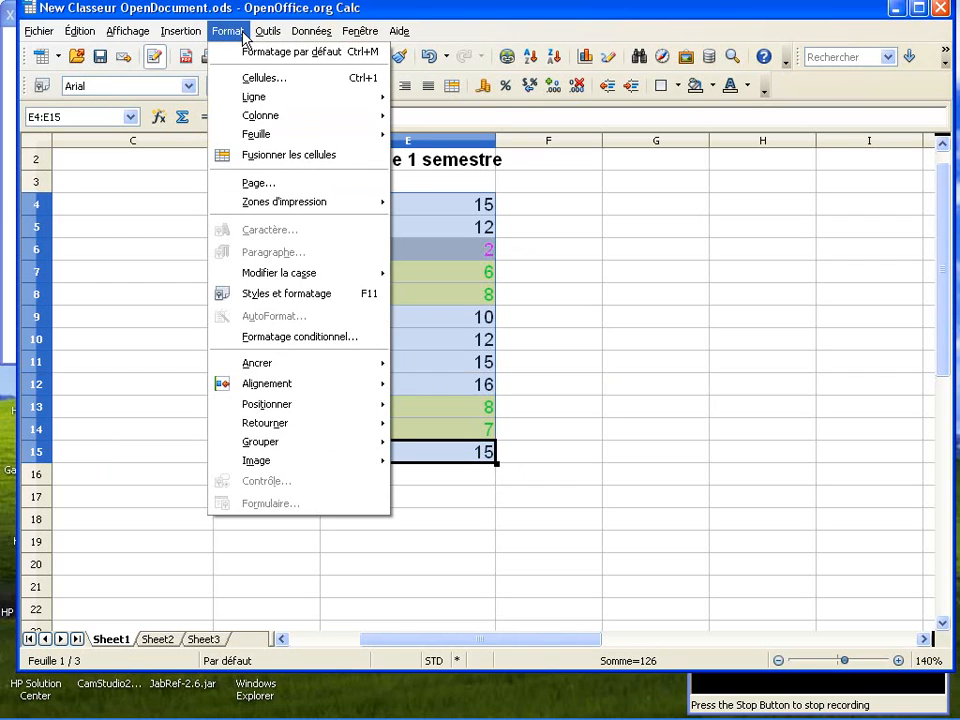
pyautogui.click(262, 337)
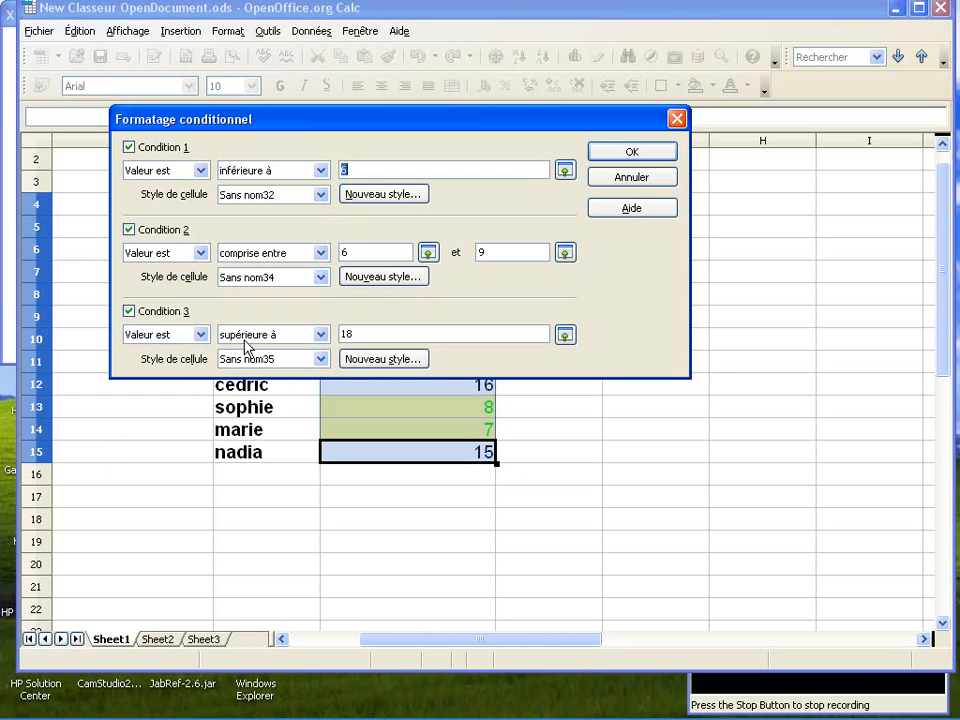
pyautogui.doubleClick(363, 335)
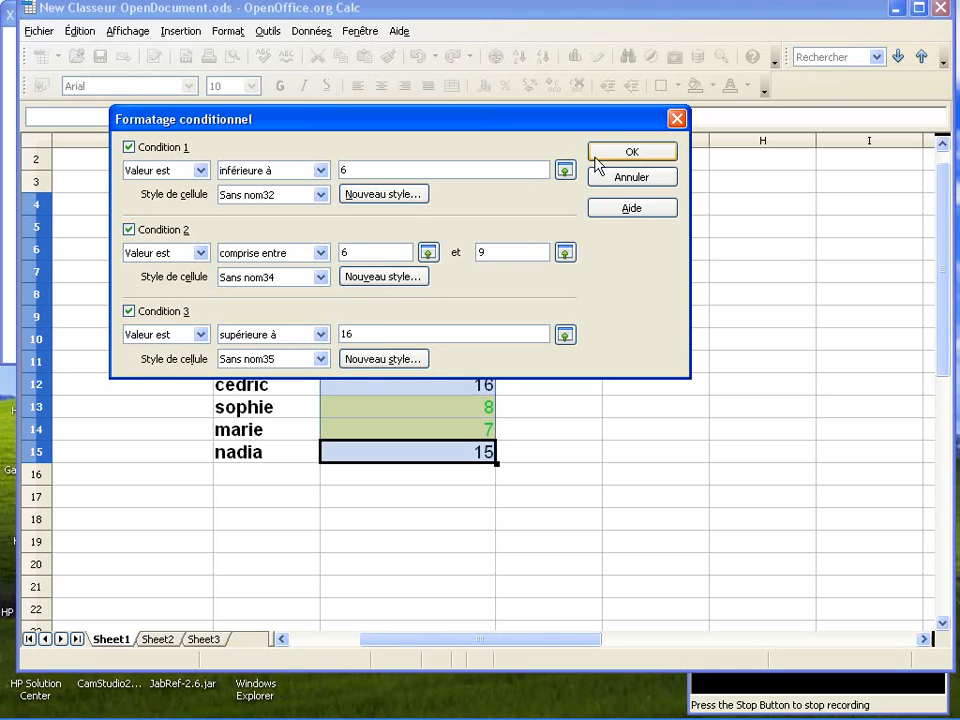
# Create another new cell style for condition 3 with a magenta font colour and apply the conditional formatting
pyautogui.click(385, 359)
pyautogui.click(356, 158)
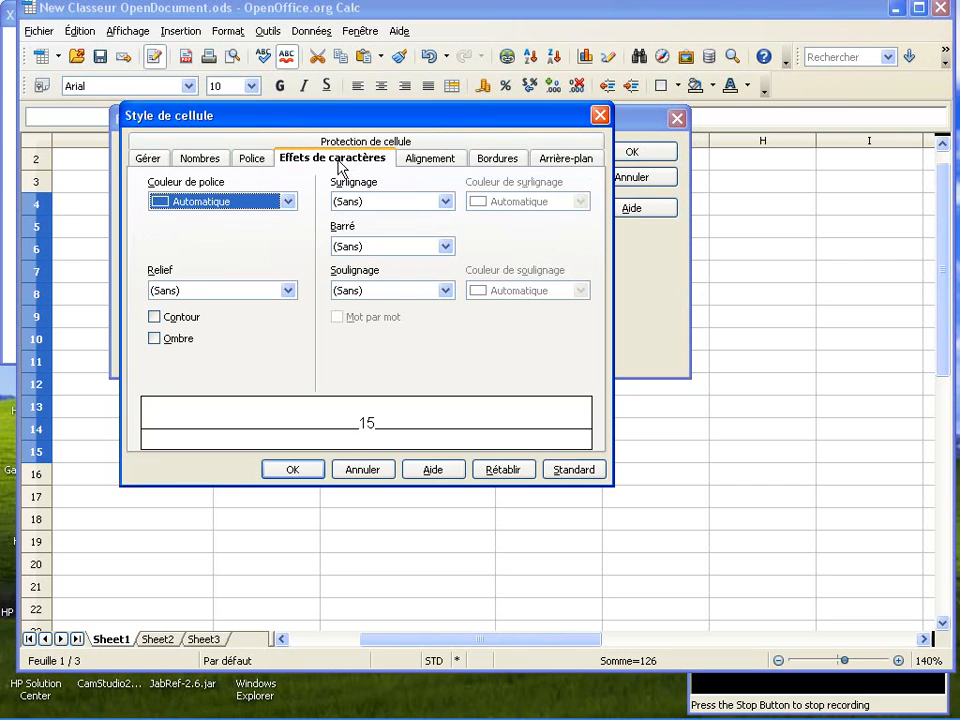
pyautogui.click(287, 202)
pyautogui.click(252, 297)
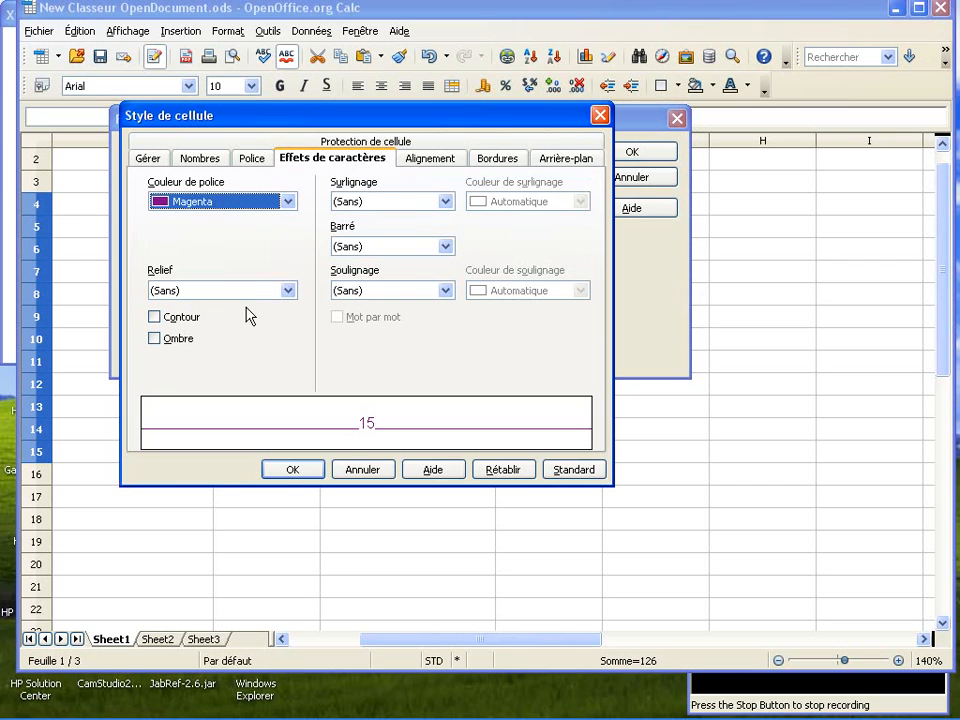
pyautogui.click(285, 471)
pyautogui.click(631, 151)
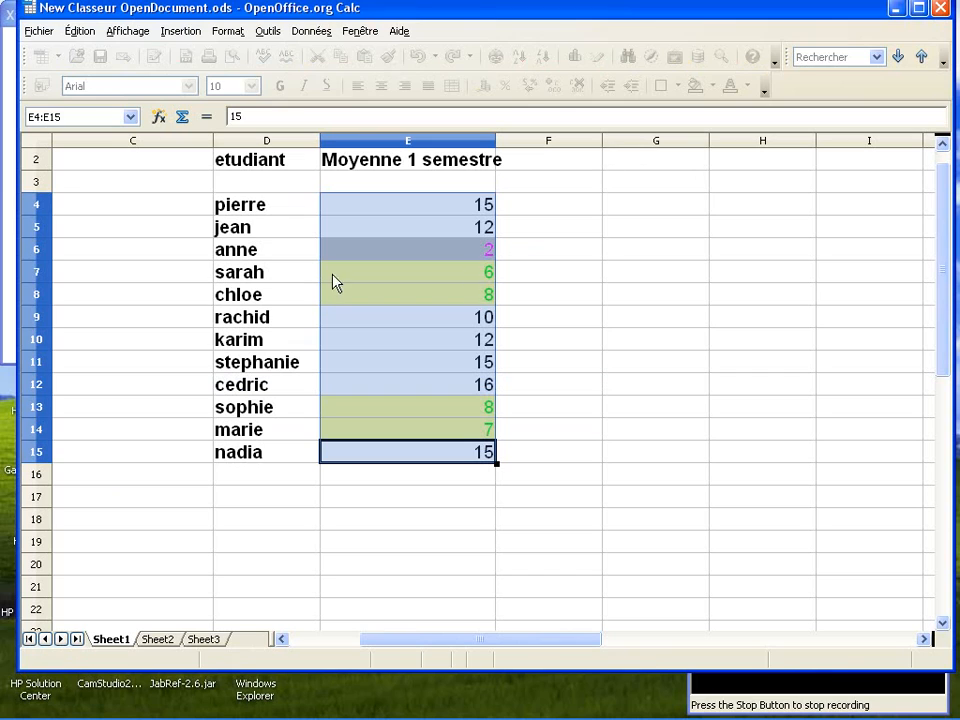
pyautogui.click(540, 210)
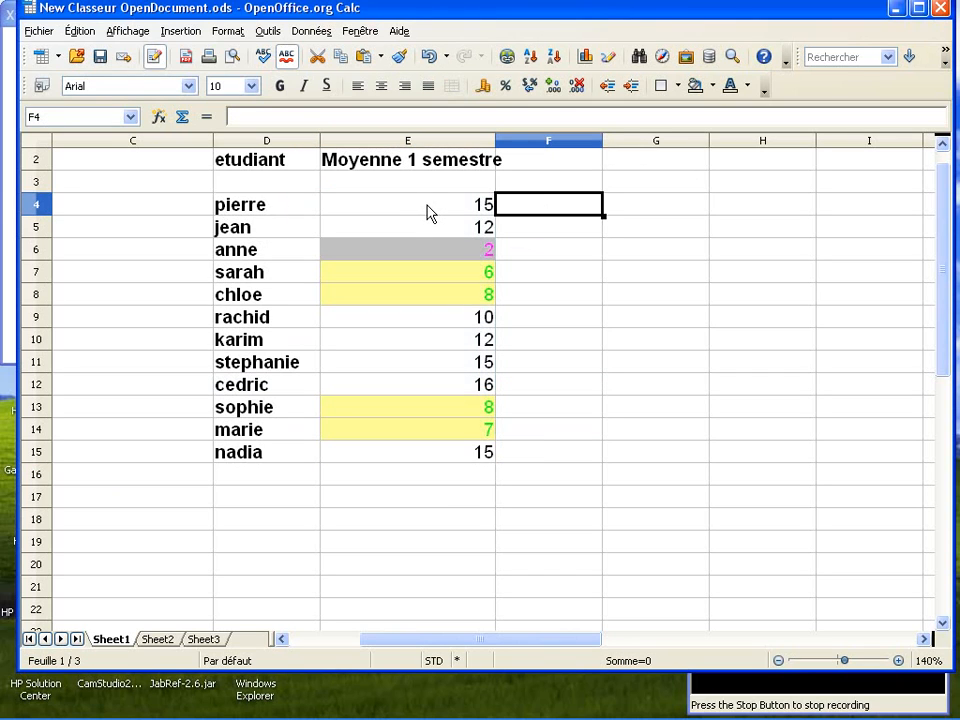
# Change condition 3 on averages E4:E15 to greater than or equal to (supérieure ou égale à) and apply it
pyautogui.moveTo(430, 213); pyautogui.dragTo(427, 457)
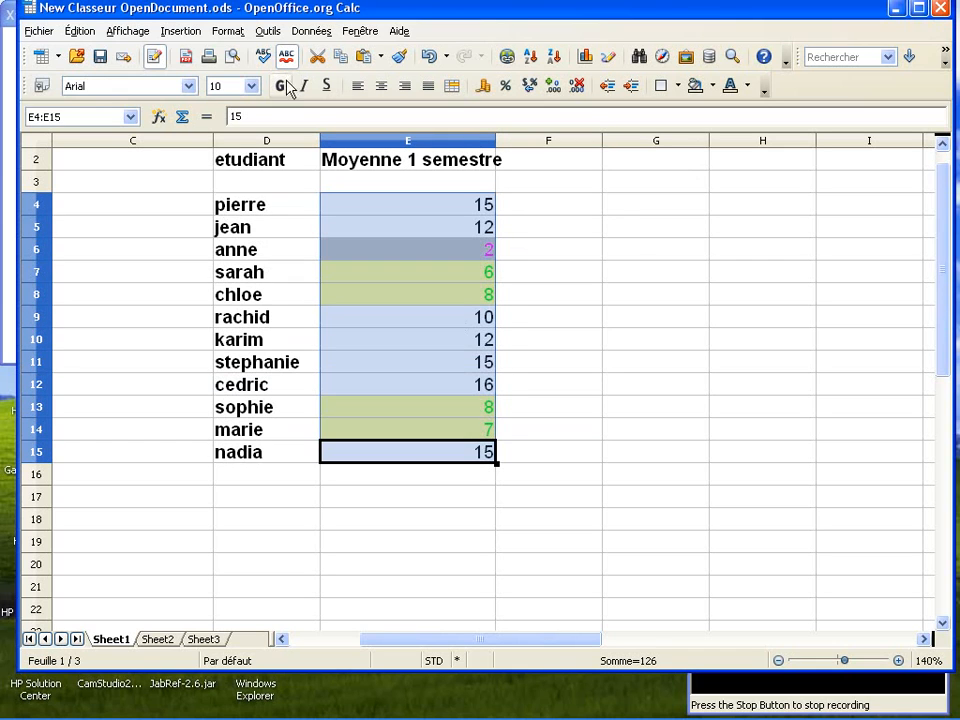
pyautogui.click(236, 33)
pyautogui.click(280, 336)
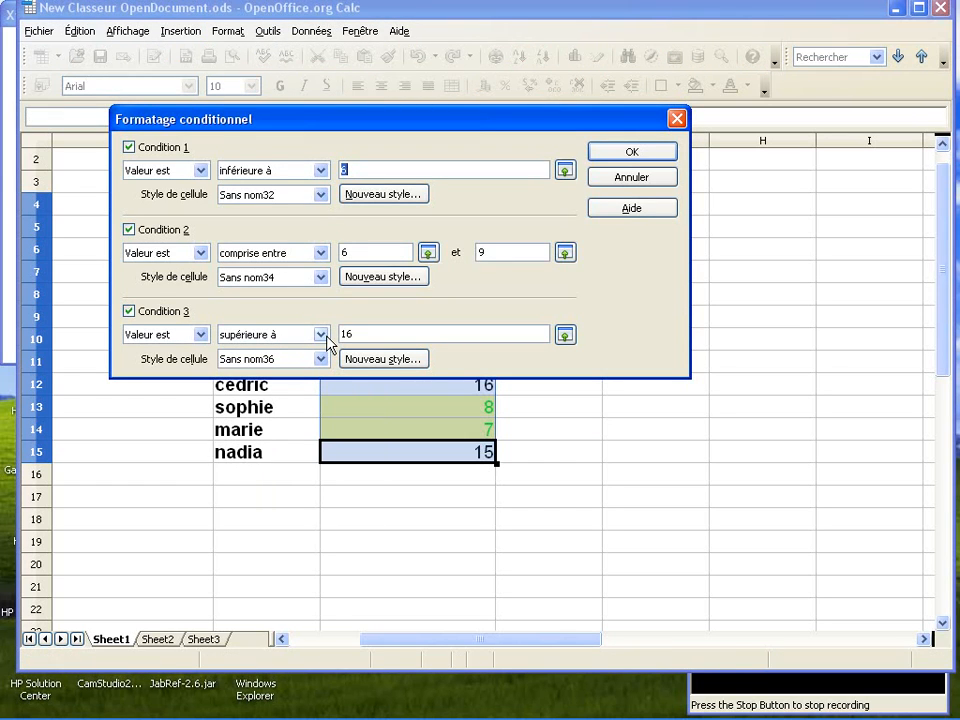
pyautogui.click(327, 336)
pyautogui.click(302, 401)
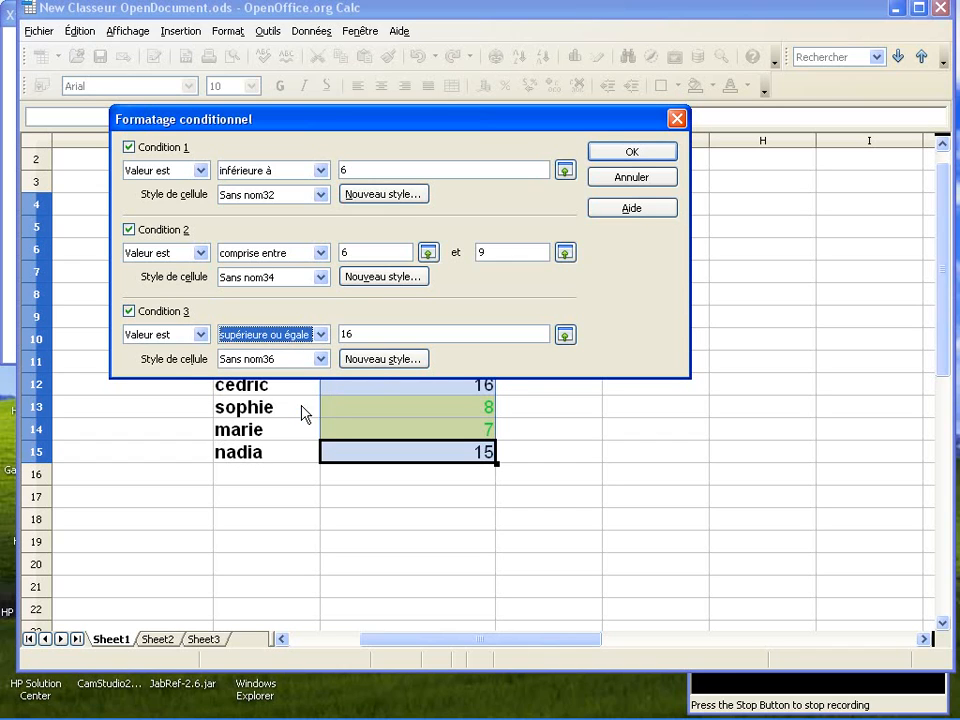
pyautogui.click(631, 151)
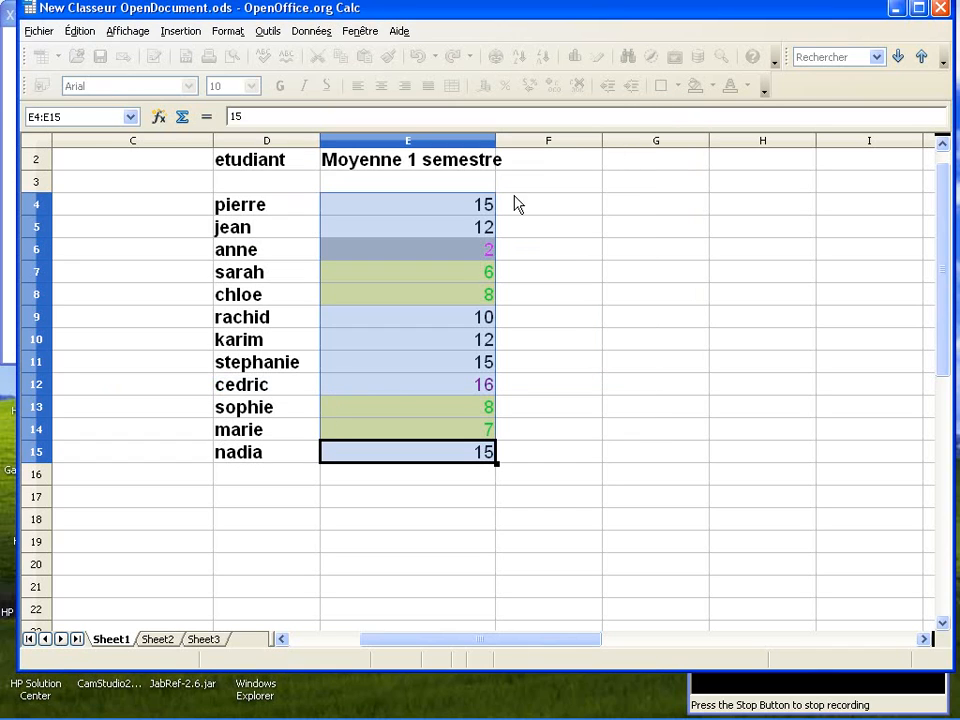
pyautogui.click(502, 392)
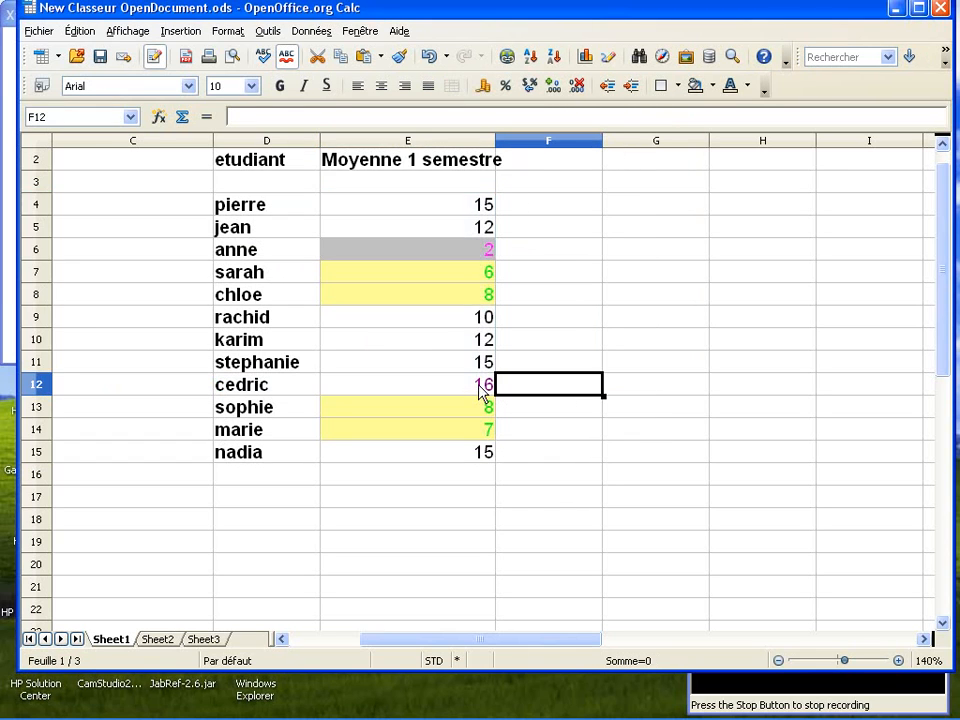
pyautogui.click(228, 31)
pyautogui.click(266, 337)
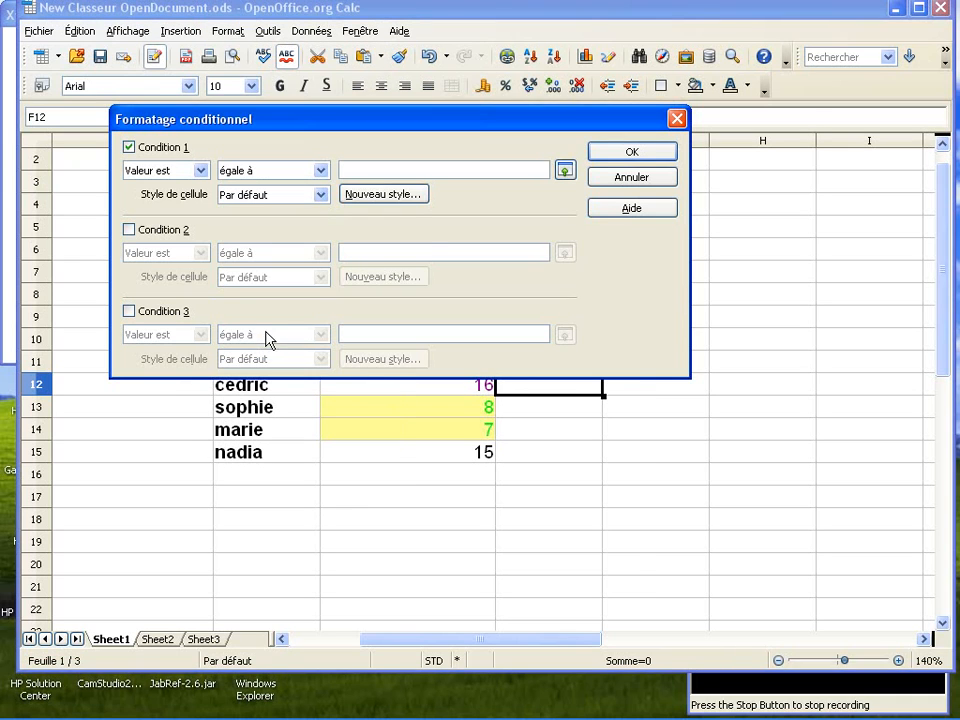
pyautogui.click(677, 121)
# Reopen conditional formatting on averages E4:E15 and start a new condition 3 cell style with a magenta font colour
pyautogui.moveTo(444, 206); pyautogui.dragTo(432, 451)
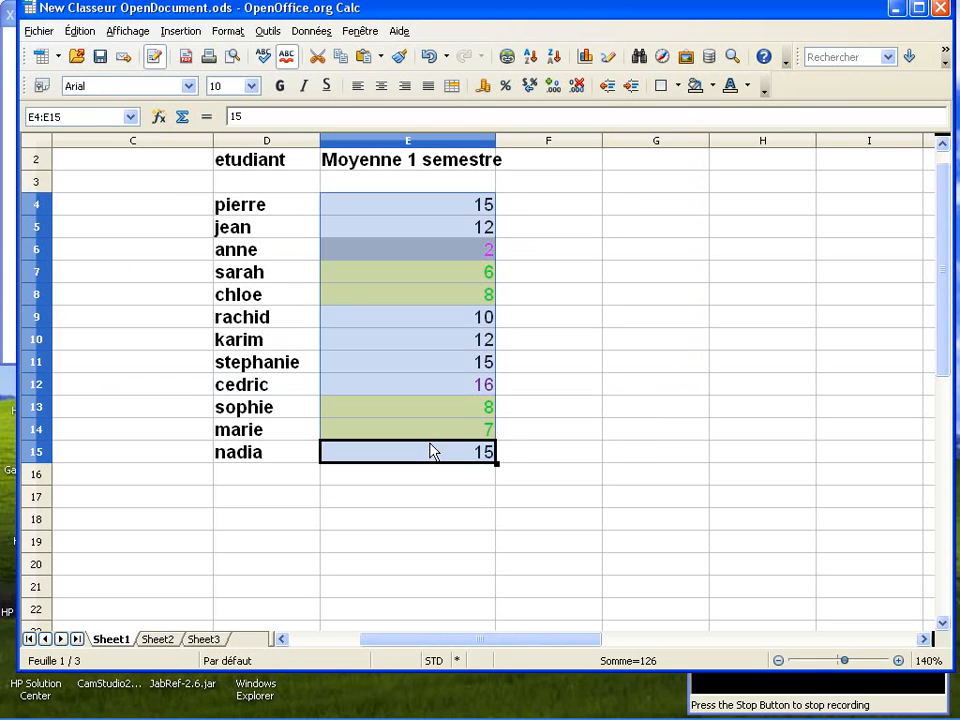
pyautogui.click(227, 31)
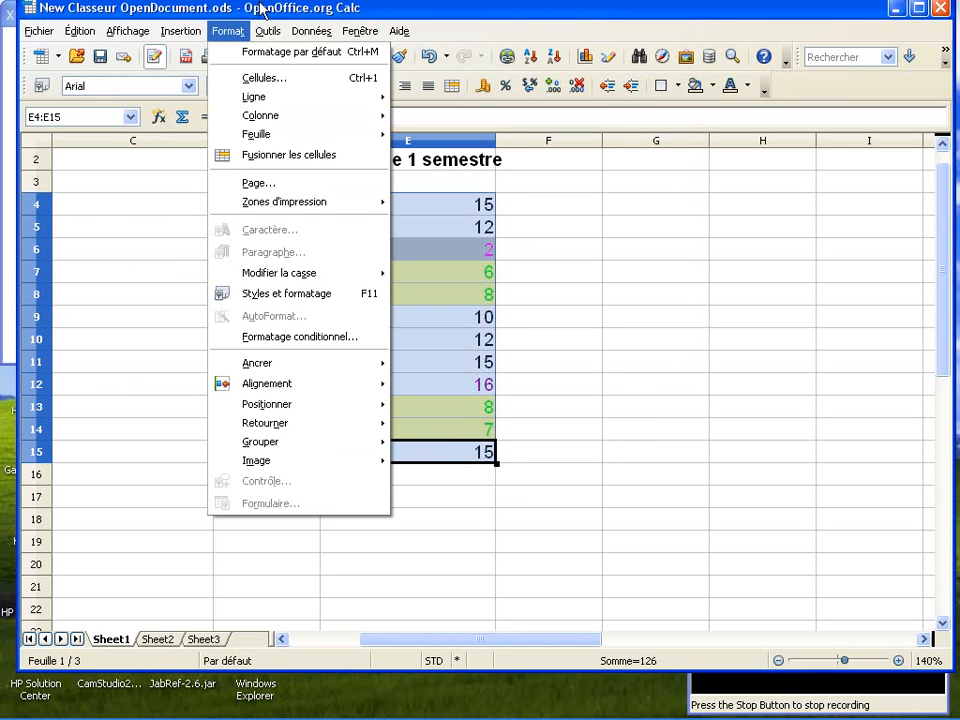
pyautogui.click(228, 338)
pyautogui.click(399, 360)
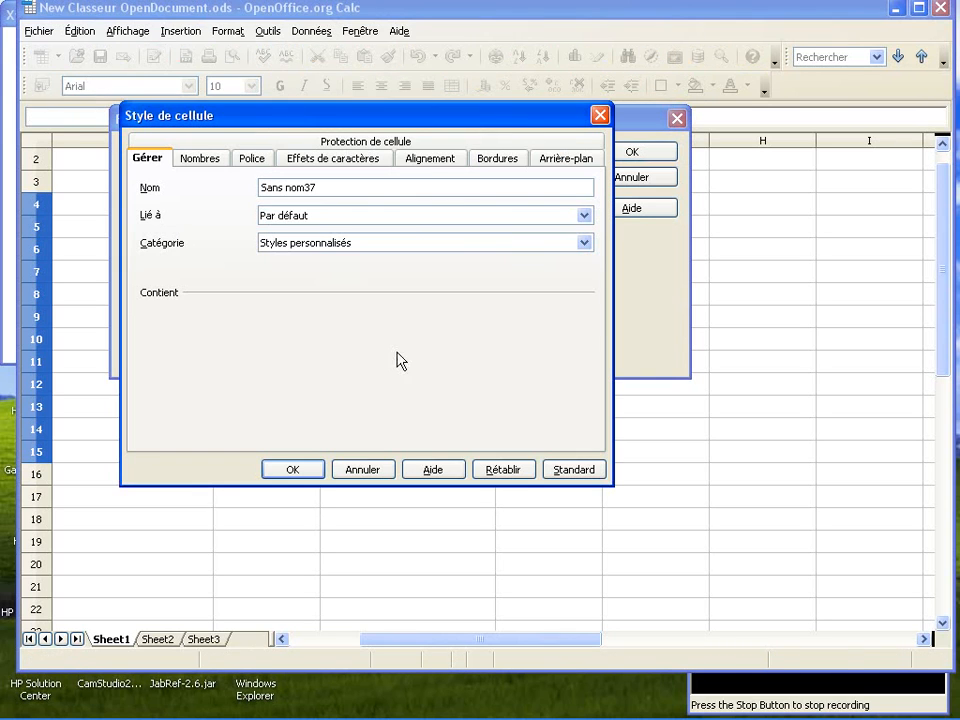
pyautogui.click(359, 160)
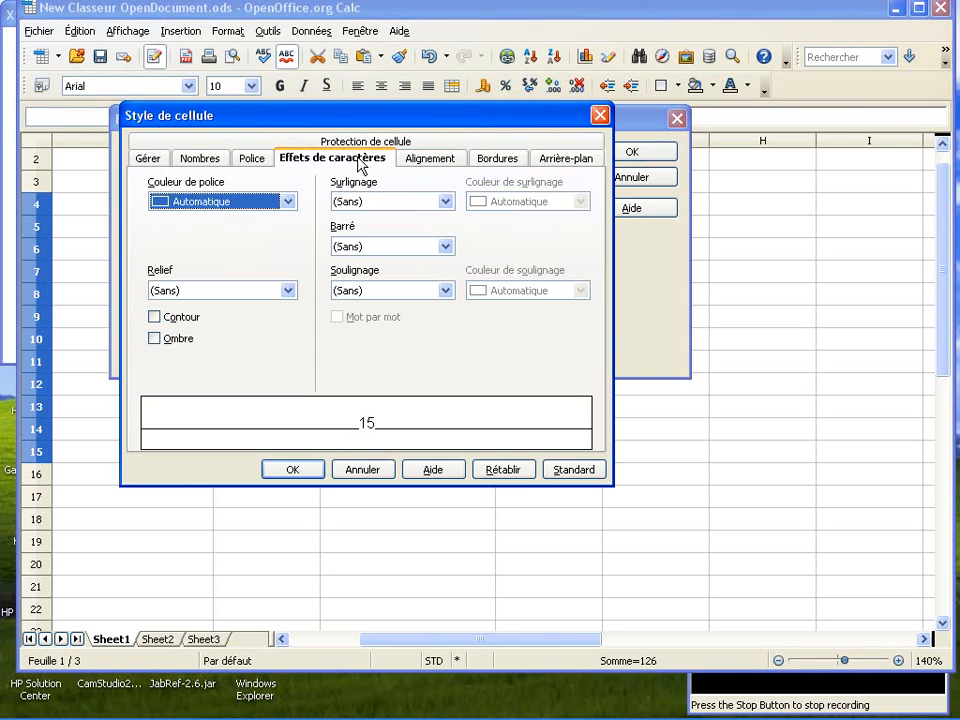
pyautogui.click(287, 201)
pyautogui.click(248, 297)
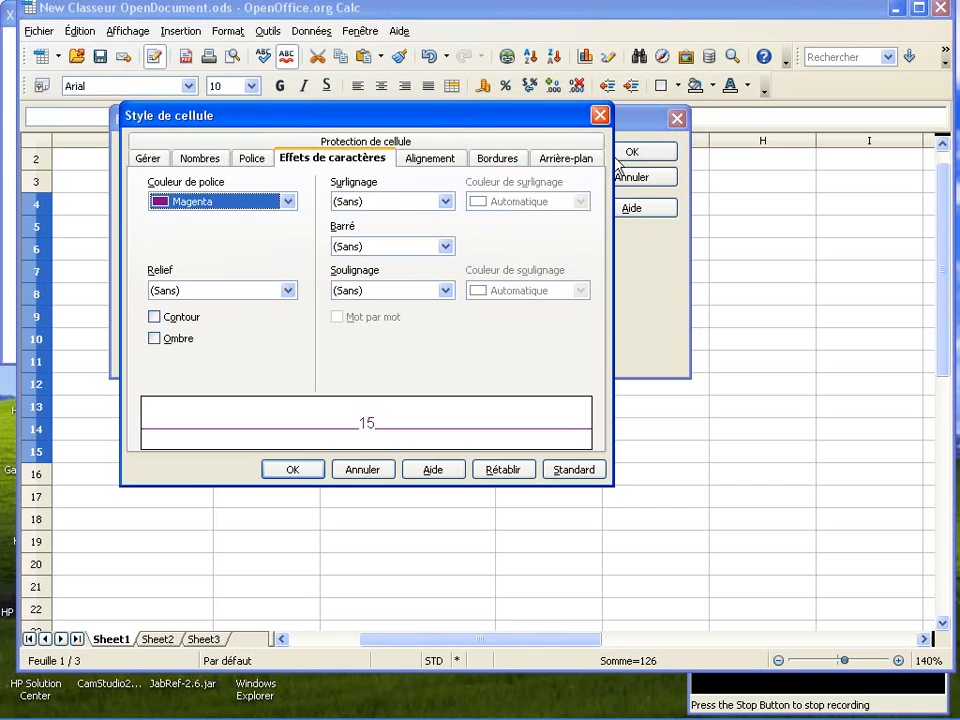
# Give the new cell style a pale yellow (Jaune pâle) background and apply the conditional formatting
pyautogui.click(566, 158)
pyautogui.click(205, 366)
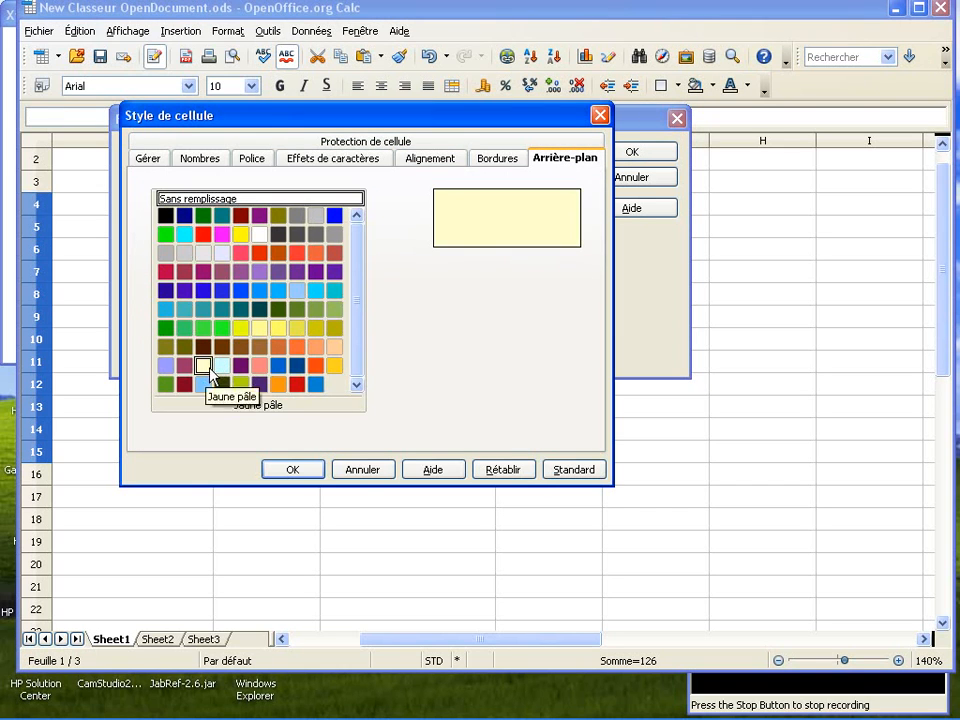
pyautogui.click(292, 469)
pyautogui.click(606, 153)
pyautogui.click(561, 339)
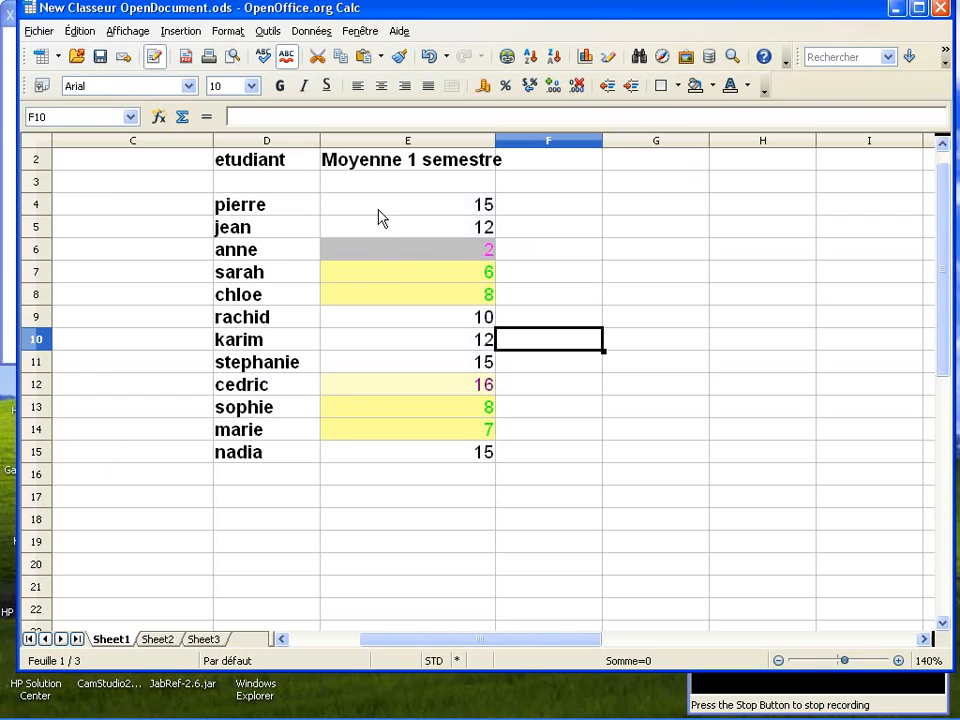
pyautogui.moveTo(380, 207); pyautogui.dragTo(407, 452)
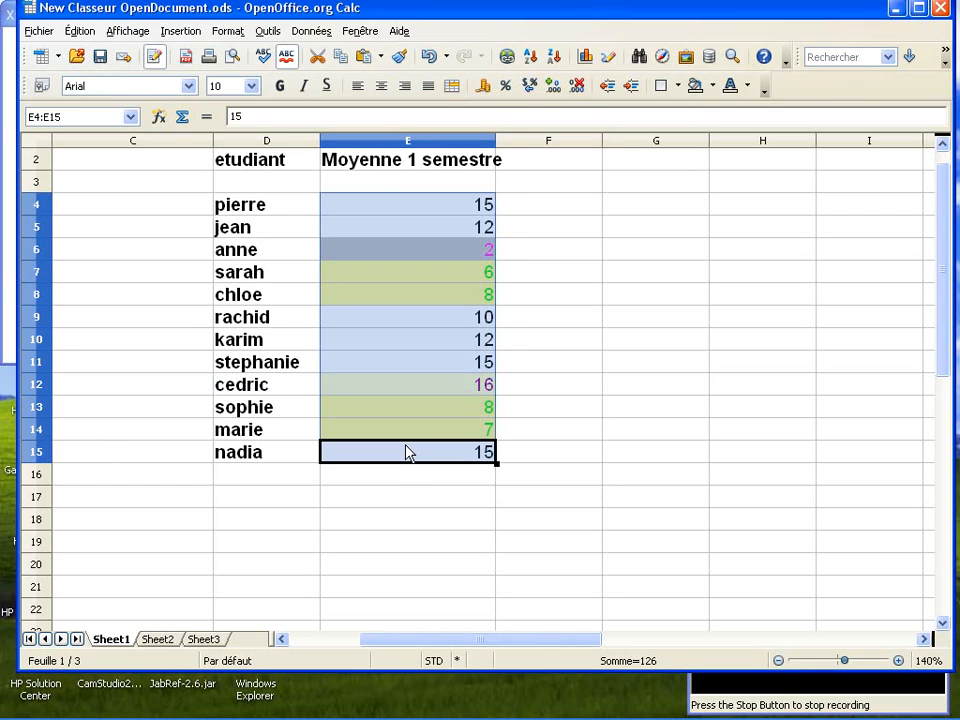
pyautogui.click(740, 252)
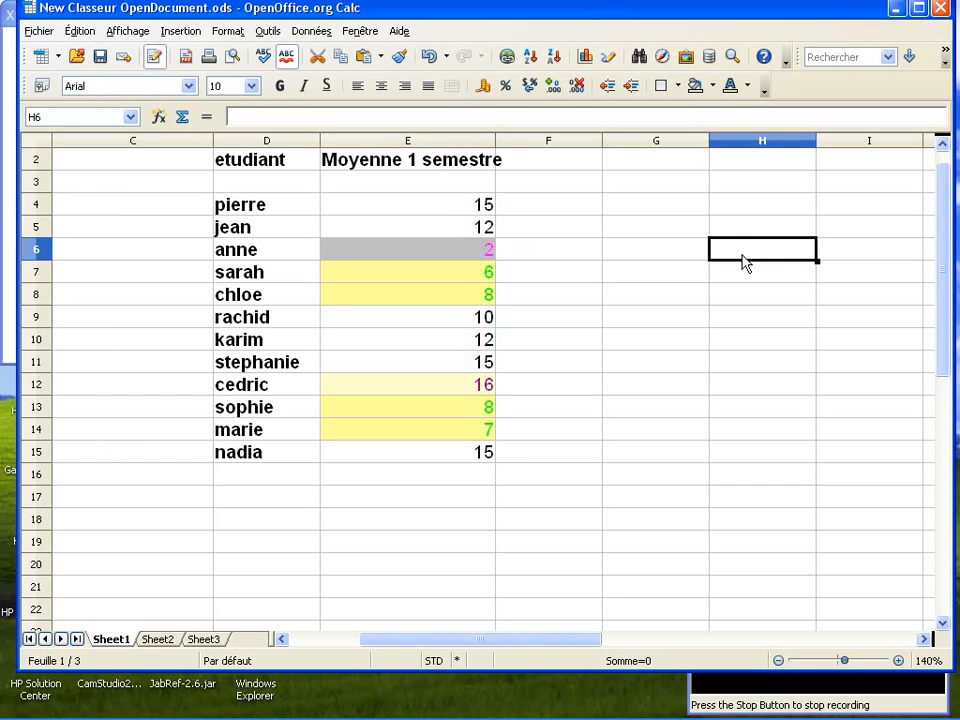
pyautogui.click(228, 31)
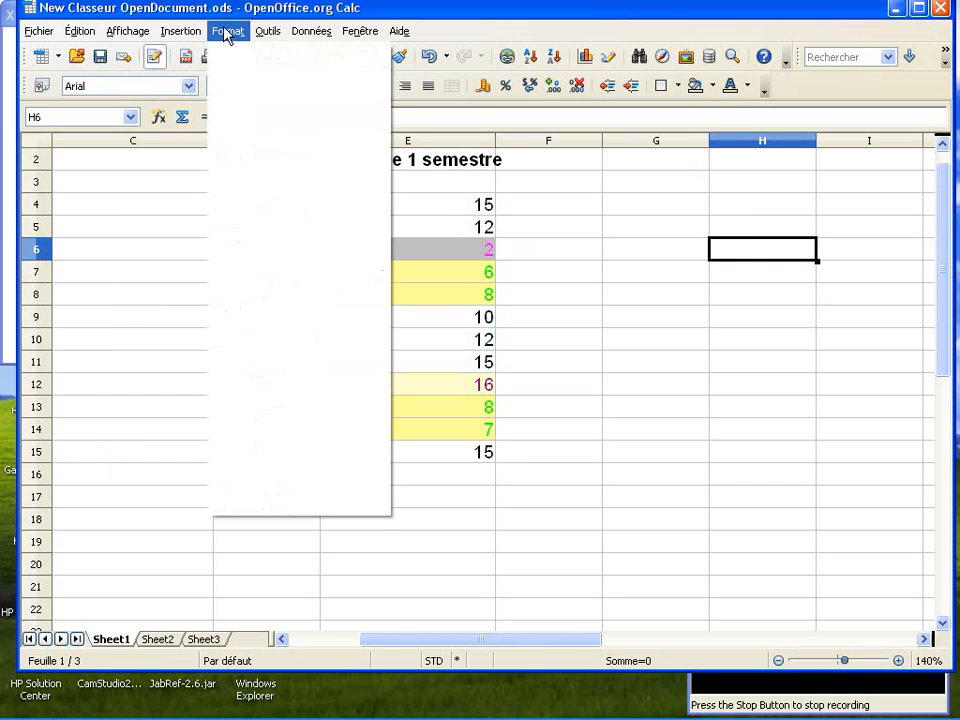
pyautogui.click(253, 337)
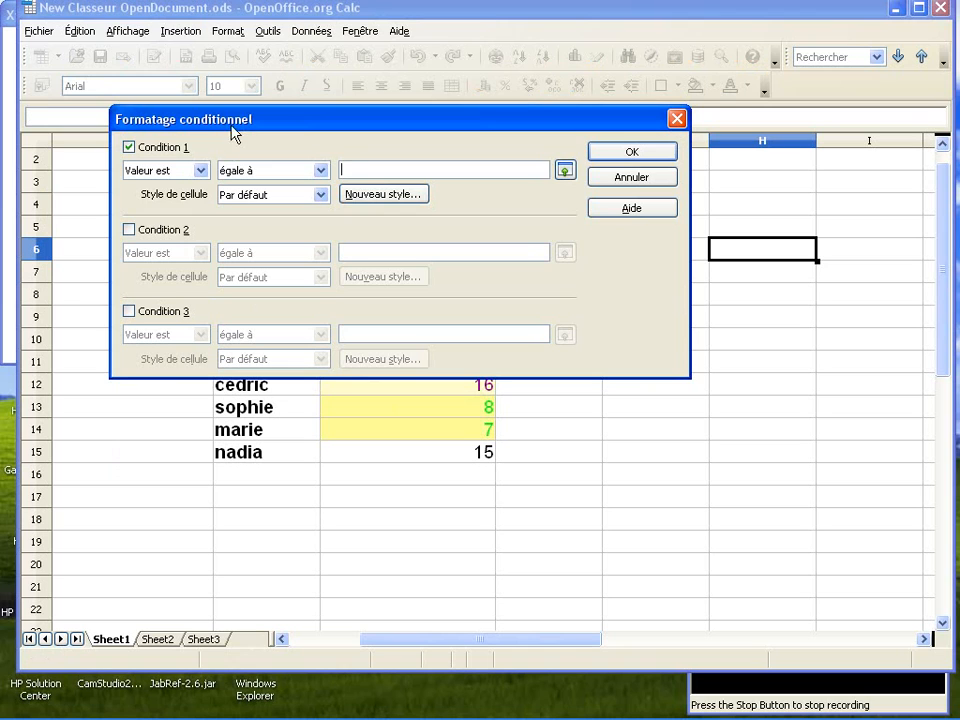
pyautogui.moveTo(237, 117); pyautogui.dragTo(237, 109)
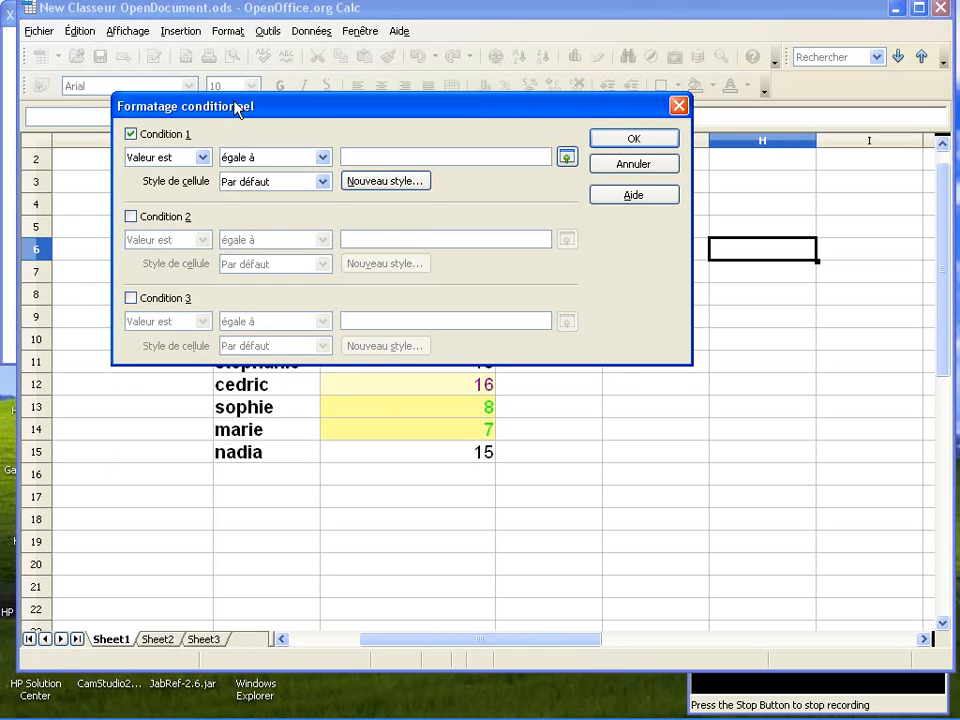
pyautogui.click(679, 106)
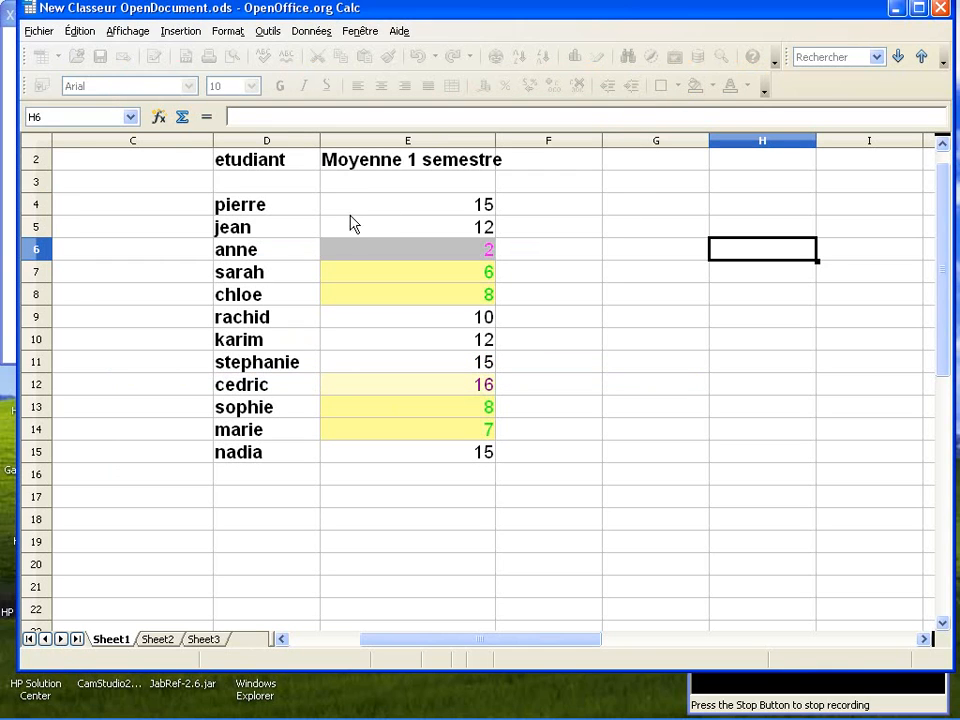
# Reopen conditional formatting on averages E4:E15 to review the three conditions and their cell styles
pyautogui.moveTo(347, 212); pyautogui.dragTo(400, 455)
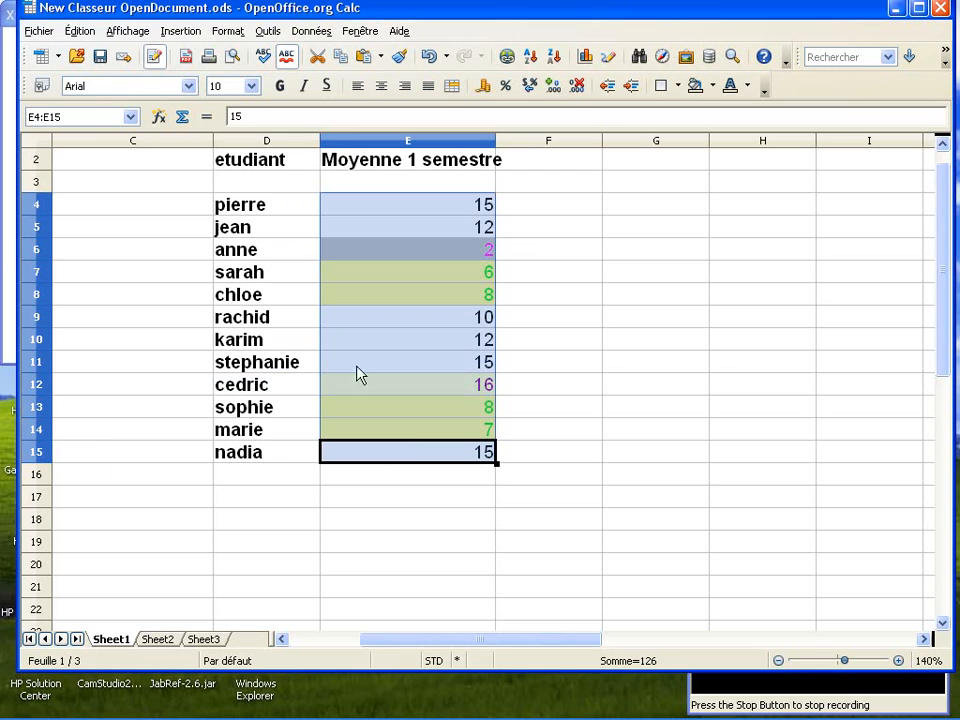
pyautogui.click(228, 31)
pyautogui.click(244, 337)
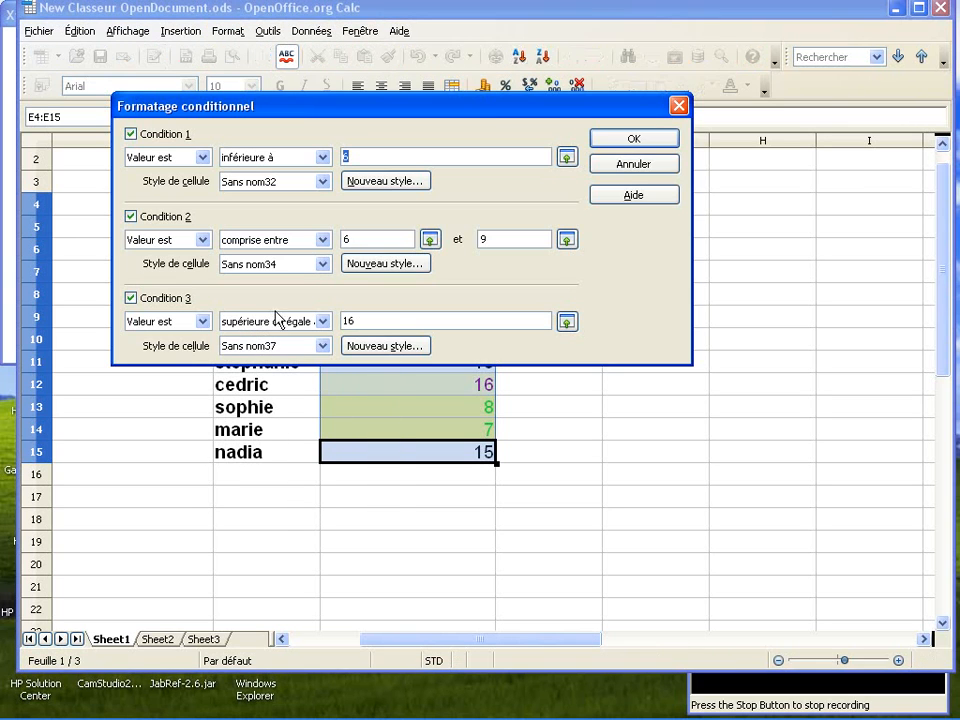
pyautogui.moveTo(298, 110); pyautogui.dragTo(300, 86)
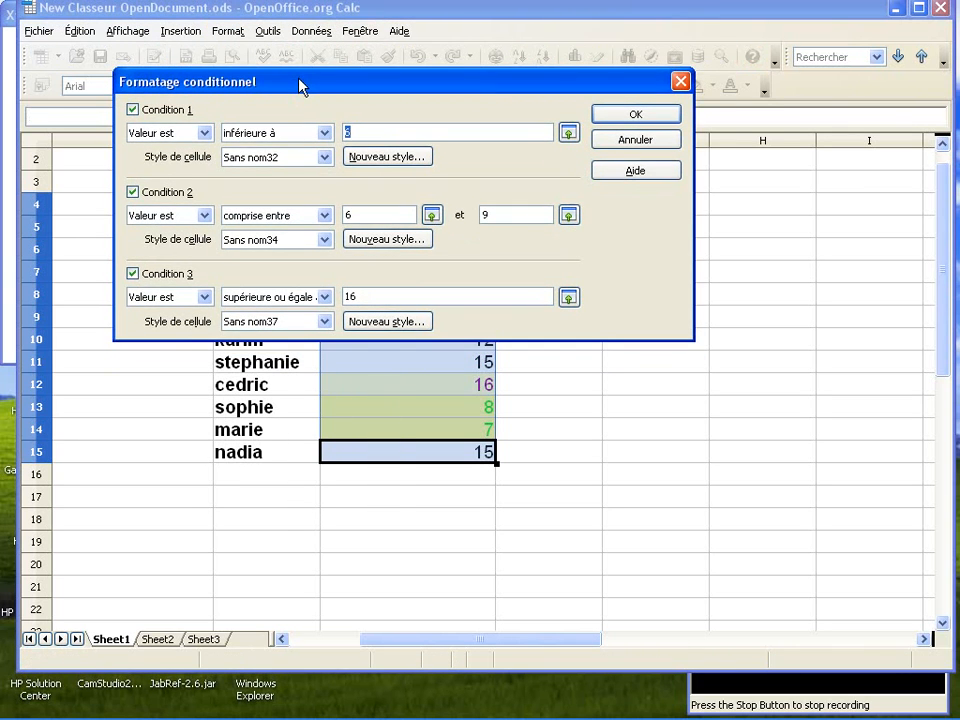